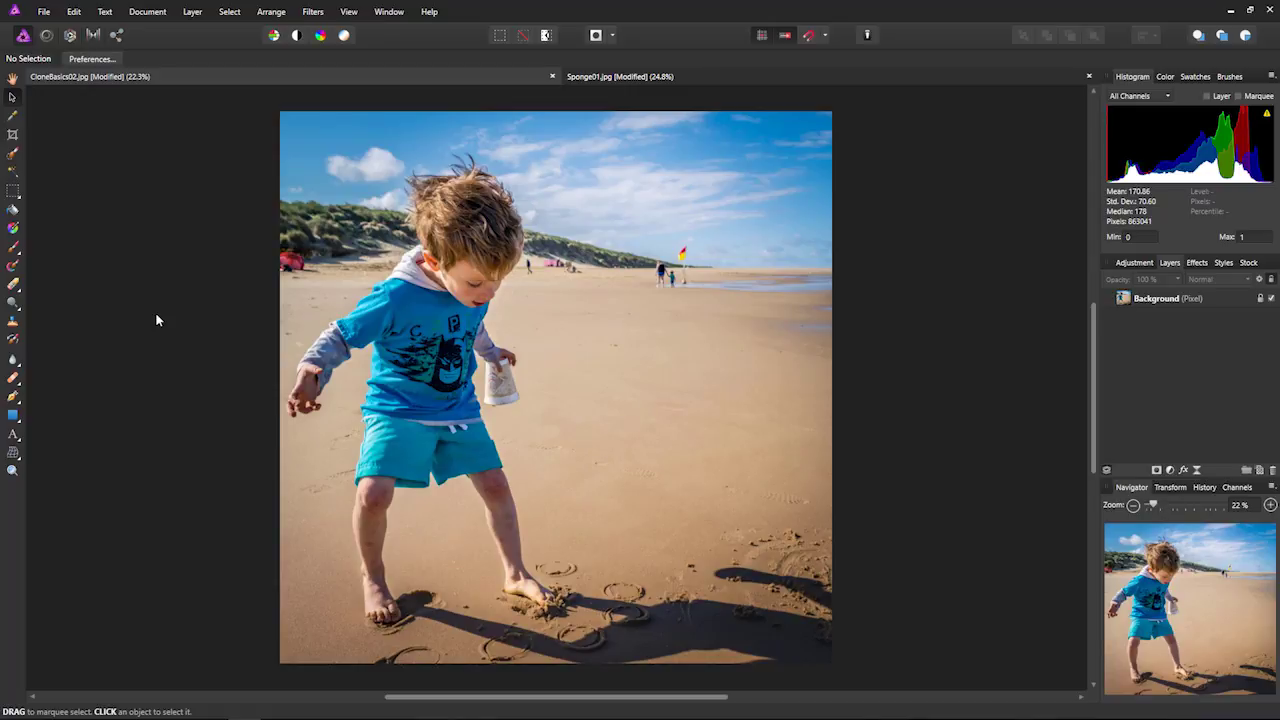
Place the CloneBasics01 crawling-baby photo from the Corrections folder into the beach picture
{"action": "left_click", "coordinate": [44, 11]}
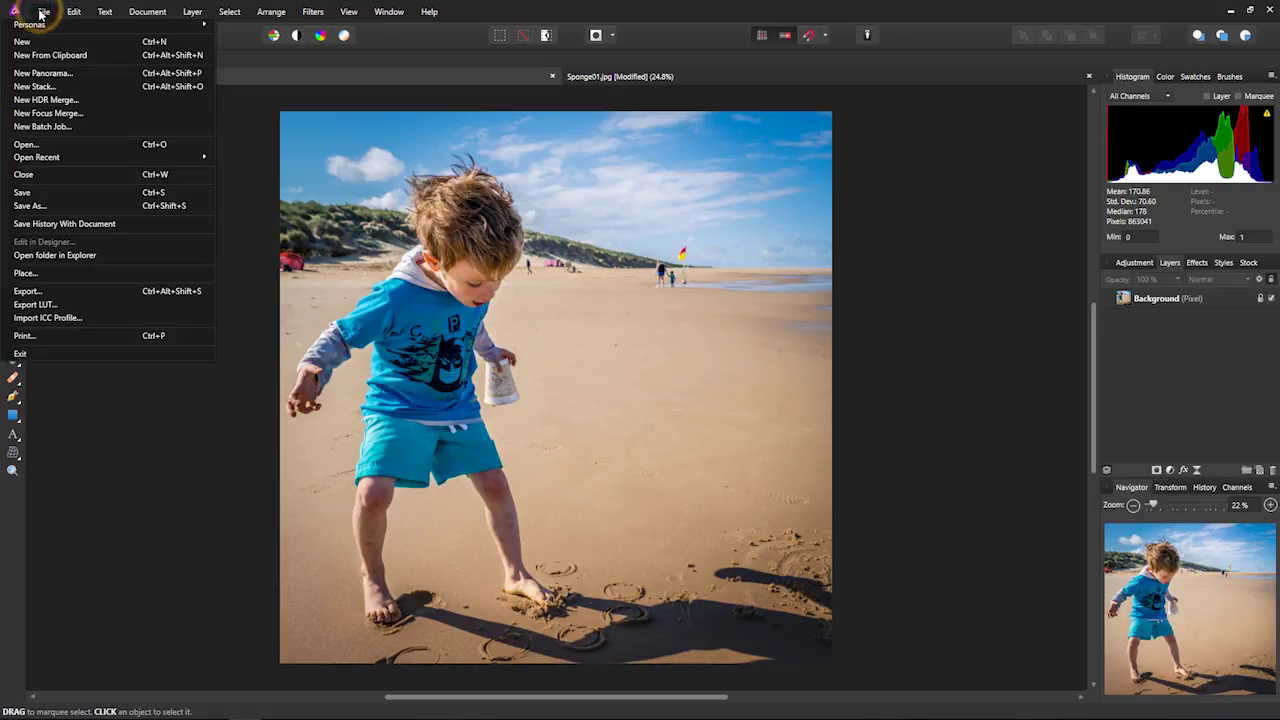
{"action": "left_click", "coordinate": [63, 272]}
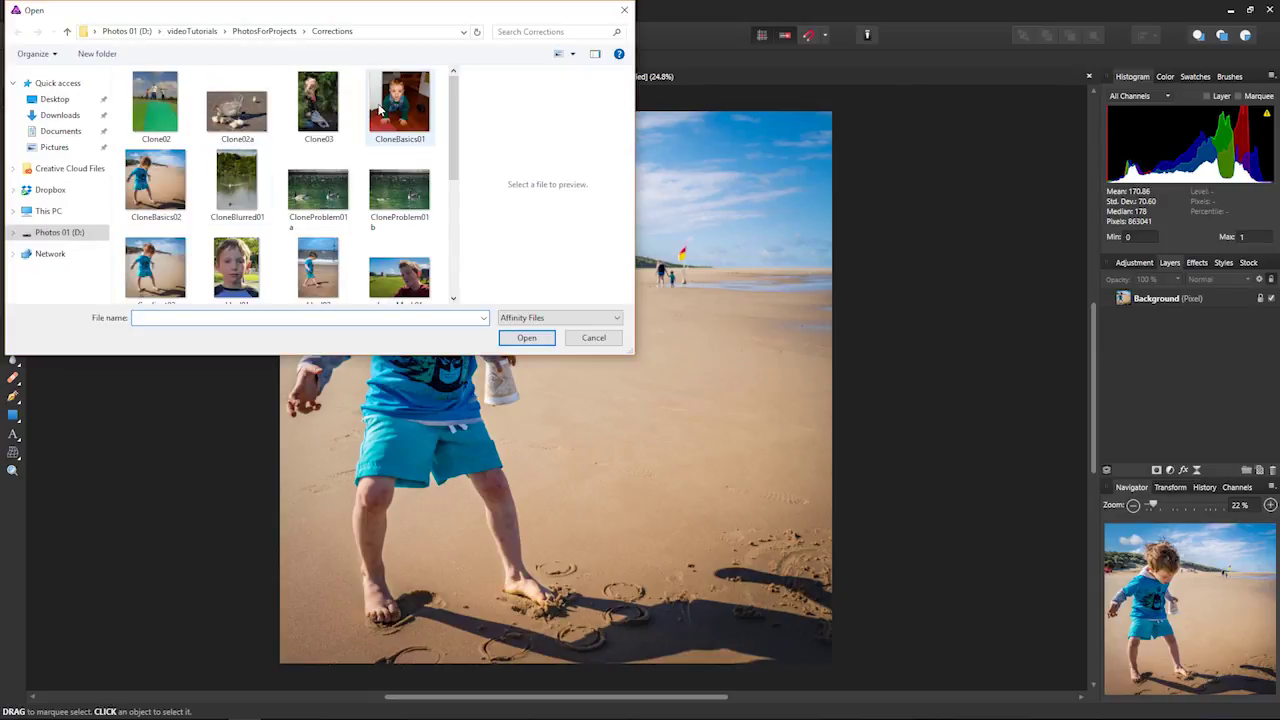
{"action": "left_click", "coordinate": [400, 112]}
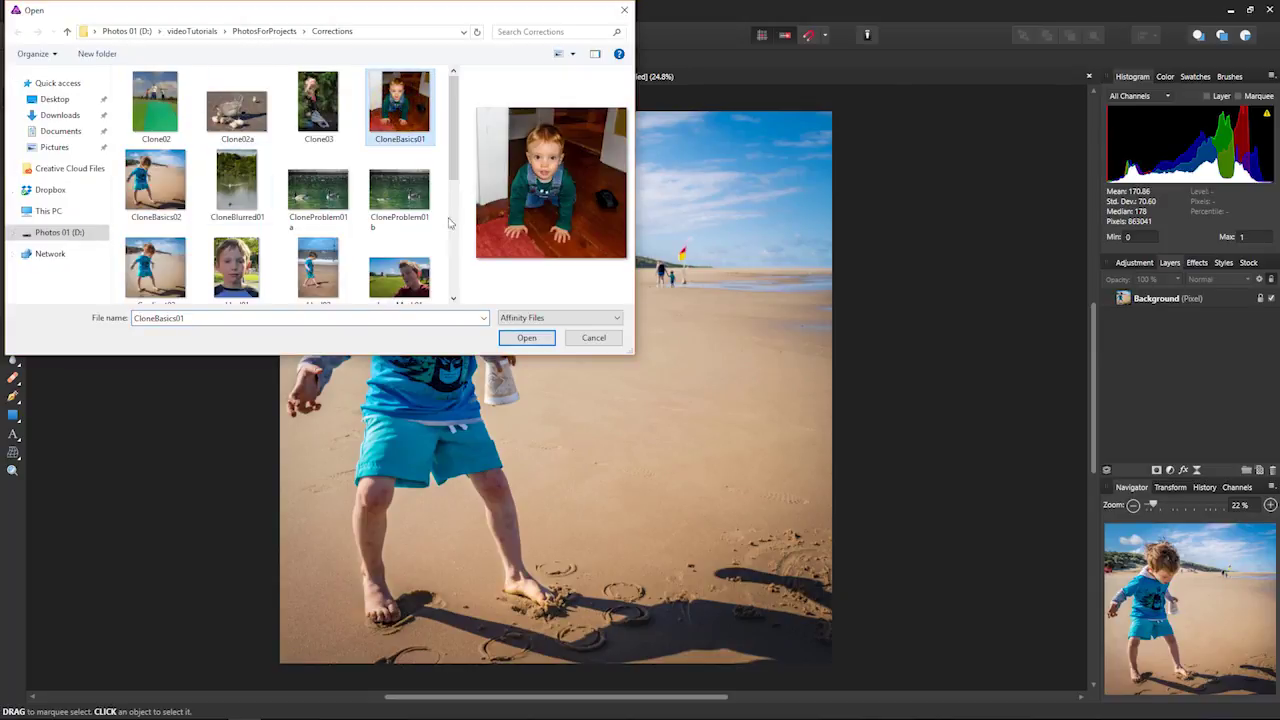
{"action": "left_click", "coordinate": [526, 337]}
{"action": "left_click", "coordinate": [541, 343]}
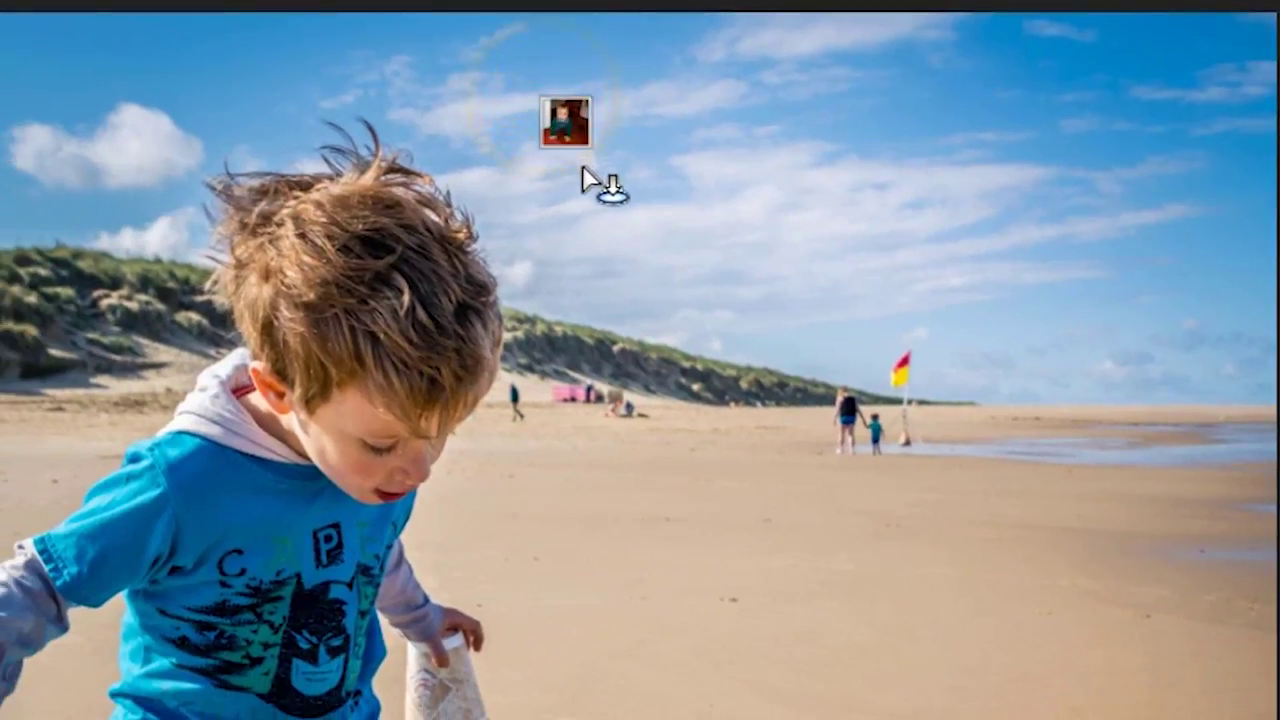
Drag out the baby photo, resize it, and move it unrotated into the upper right area
{"action": "left_click_drag", "start_coordinate": [583, 168], "coordinate": [1163, 690]}
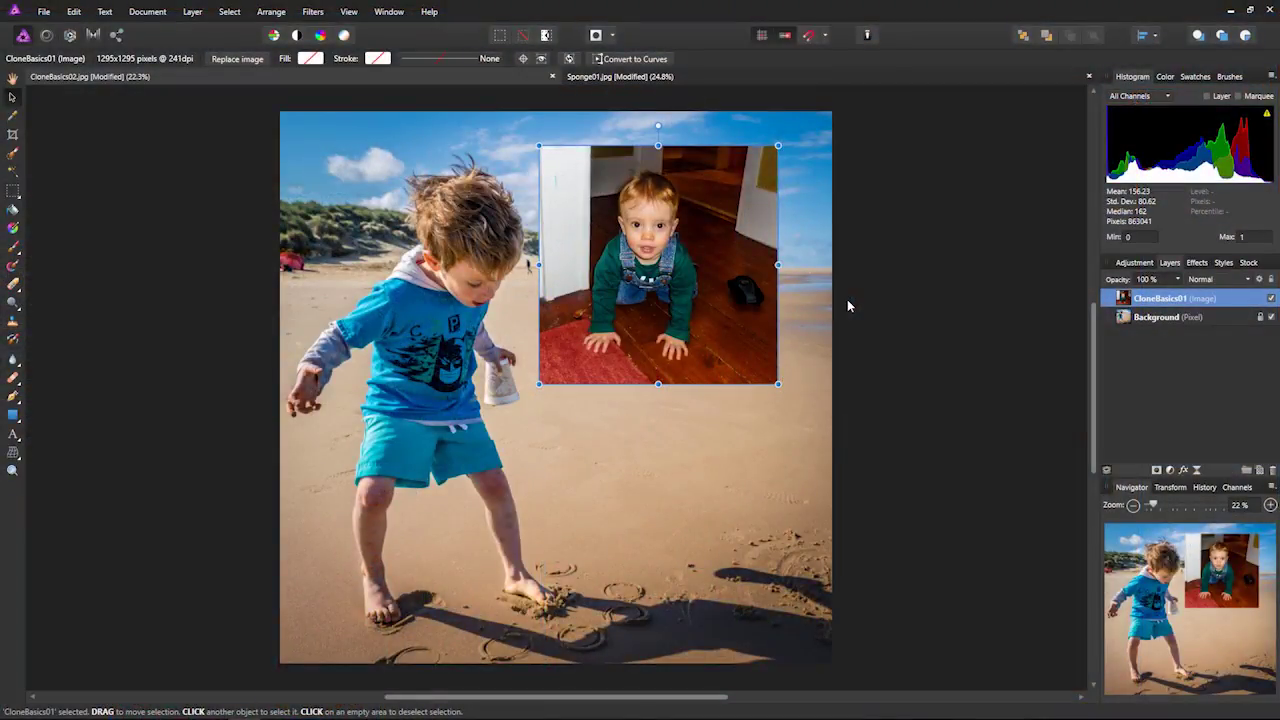
{"action": "left_click", "coordinate": [12, 97]}
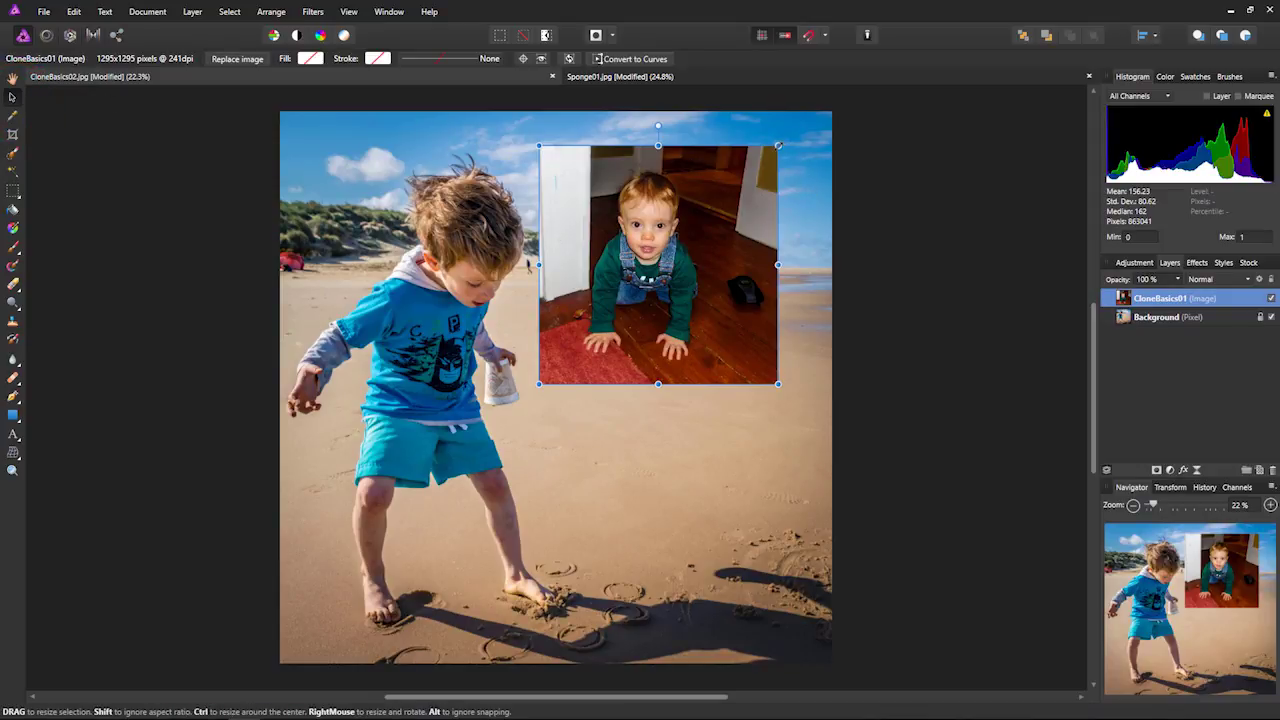
{"action": "mouse_move", "coordinate": [778, 145]}
{"action": "left_mouse_down"}
{"action": "mouse_move", "coordinate": [787, 134]}
{"action": "mouse_move", "coordinate": [770, 152]}
{"action": "left_mouse_up"}
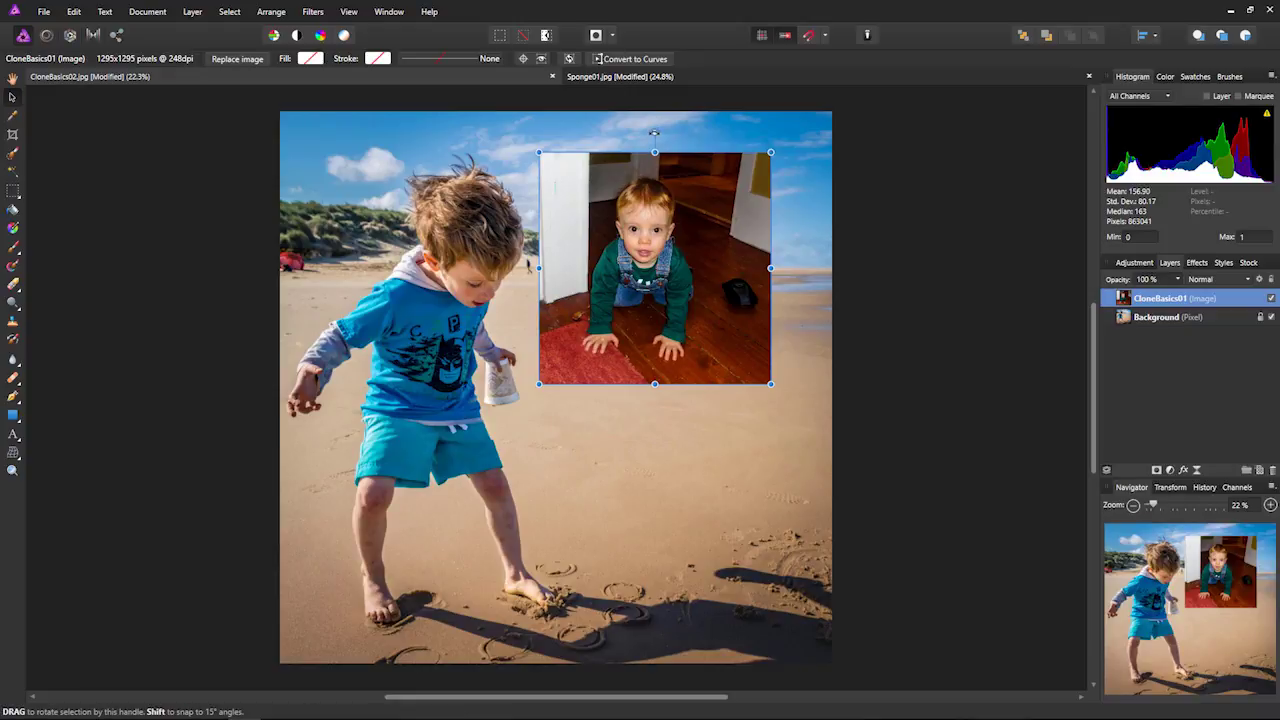
{"action": "left_click_drag", "start_coordinate": [654, 133], "coordinate": [629, 136]}
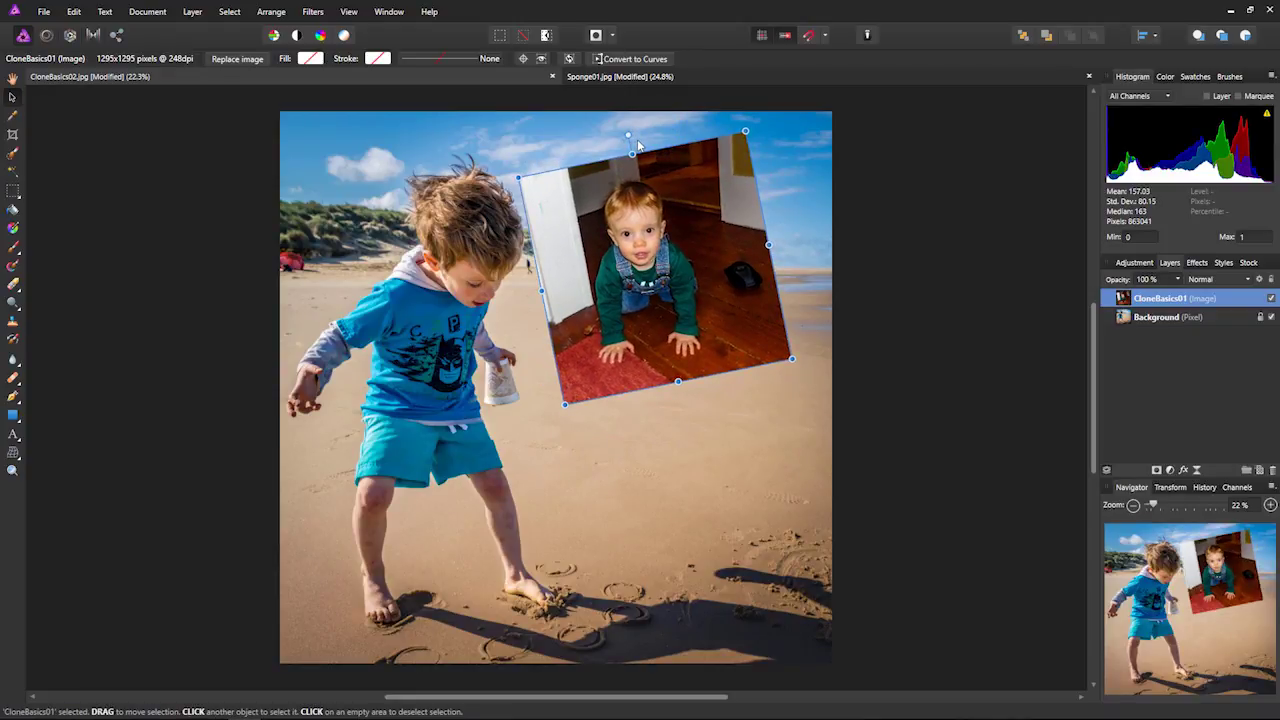
{"action": "key", "text": "ctrl+z"}
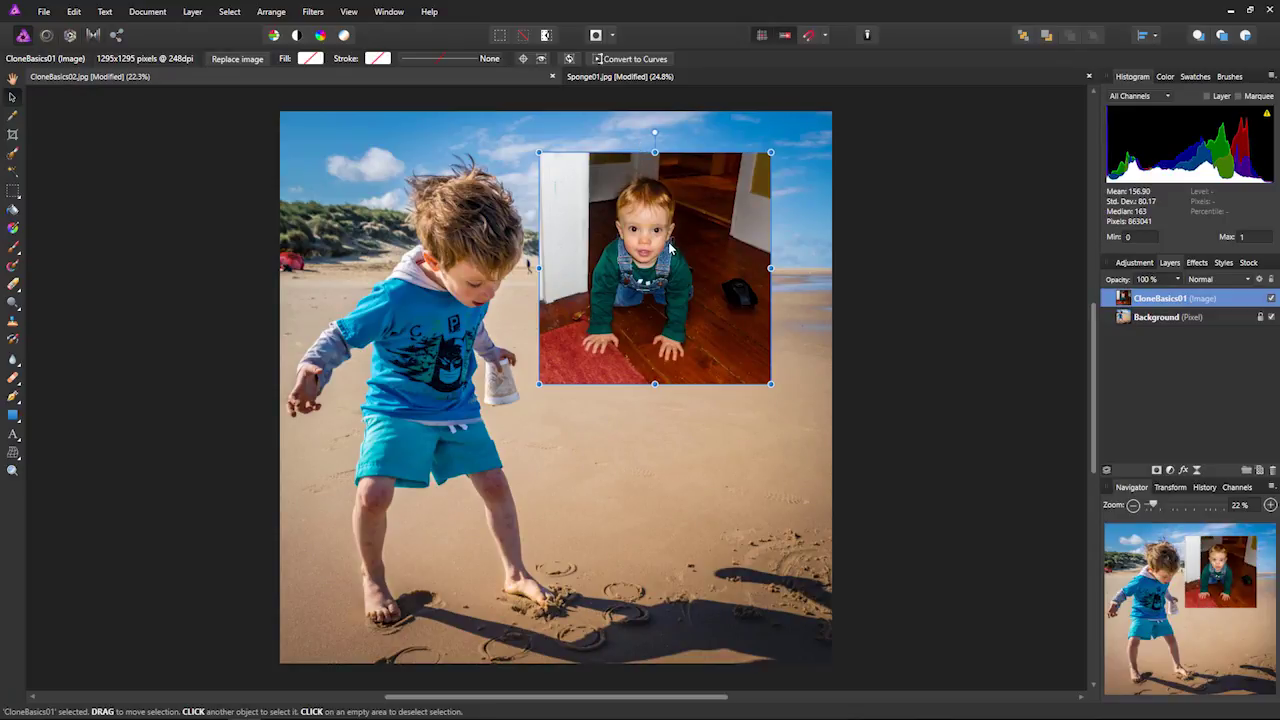
{"action": "left_click_drag", "start_coordinate": [670, 247], "coordinate": [697, 233]}
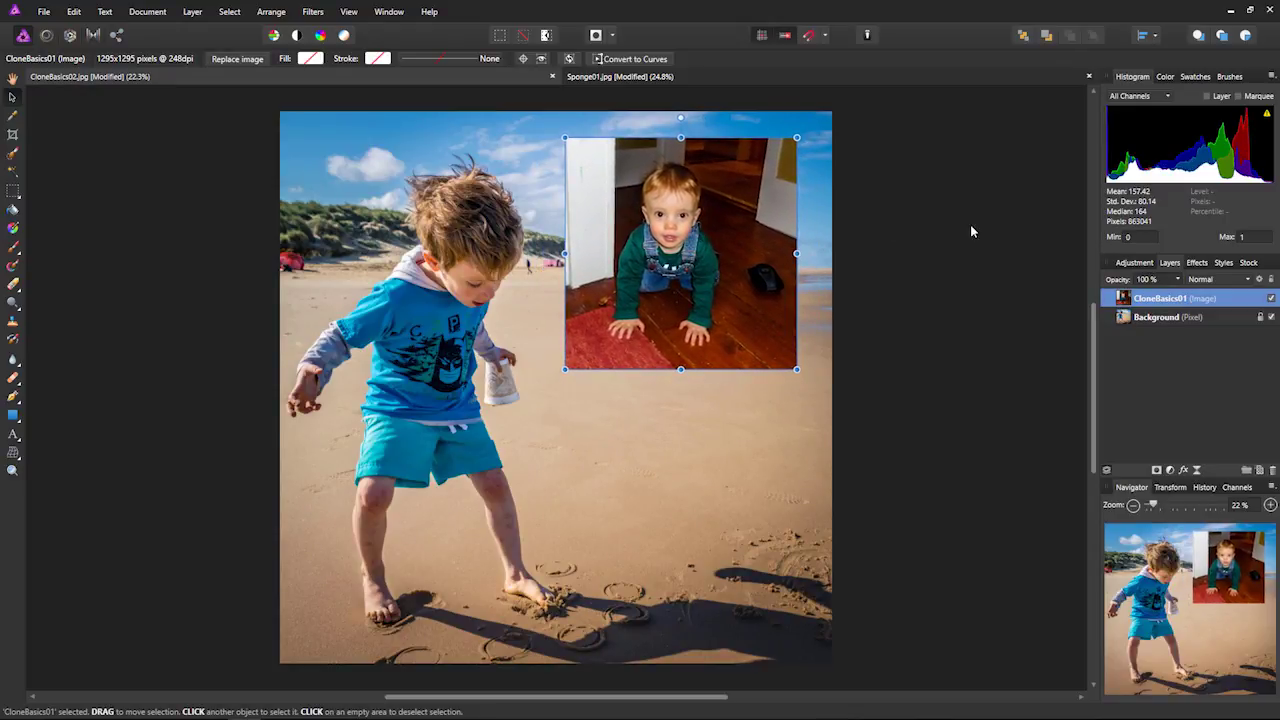
{"action": "left_click", "coordinate": [945, 233]}
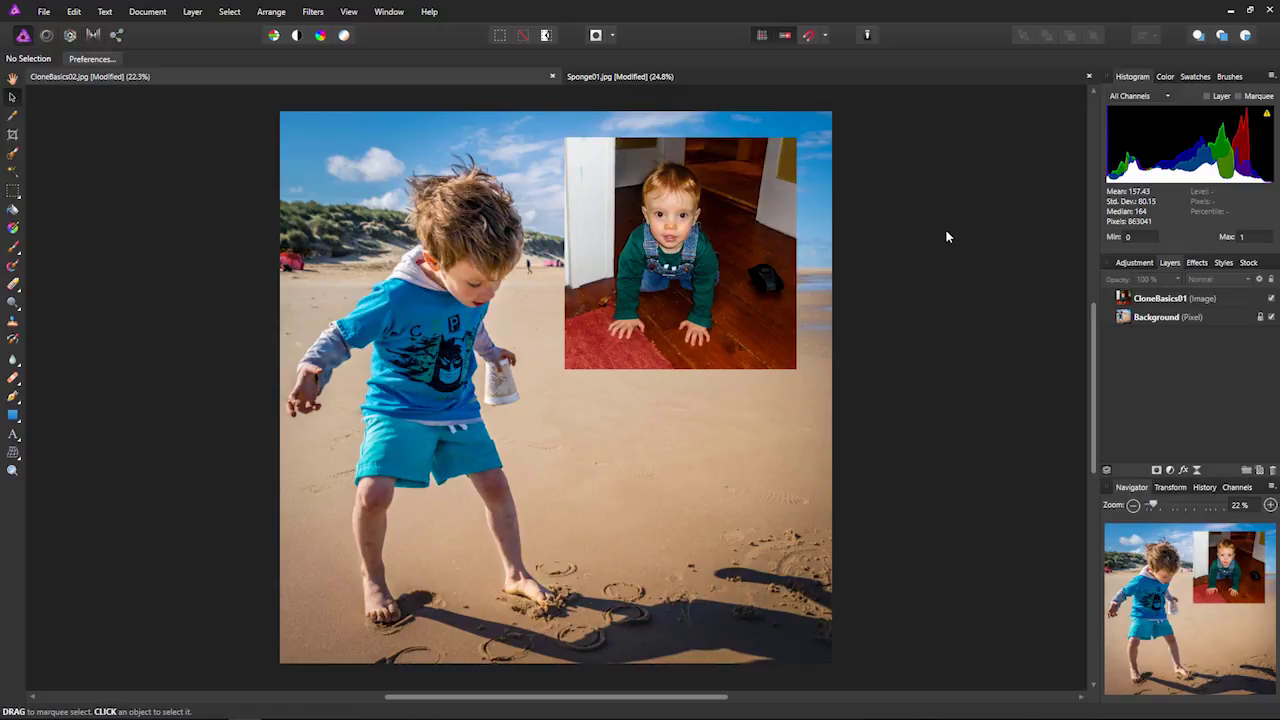
{"action": "left_click", "coordinate": [634, 78]}
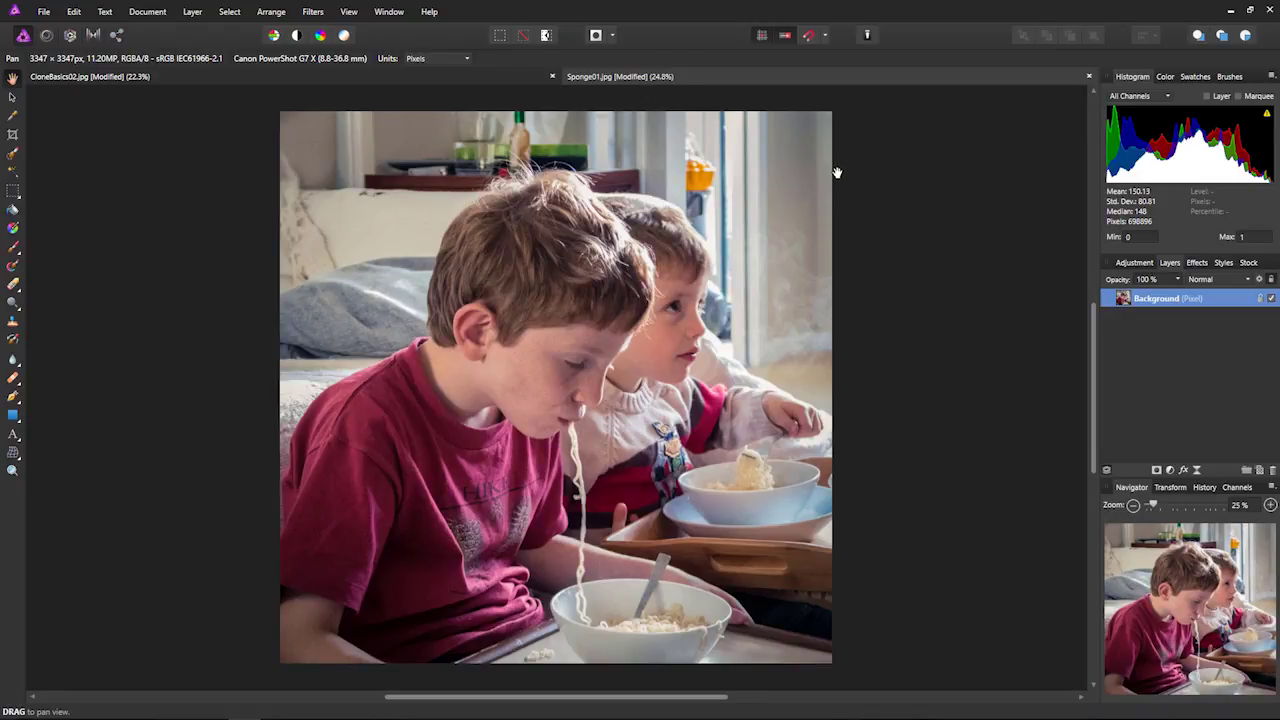
{"action": "key", "text": "ctrl+a"}
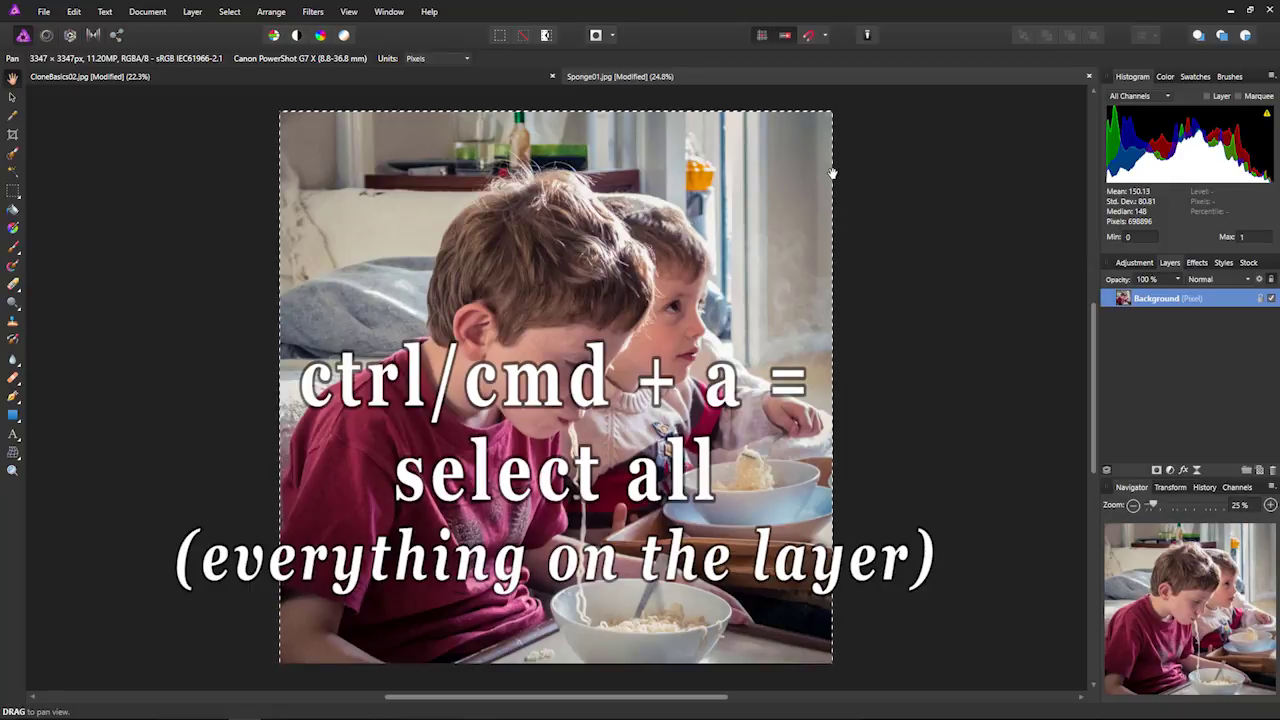
{"action": "key", "text": "ctrl+c"}
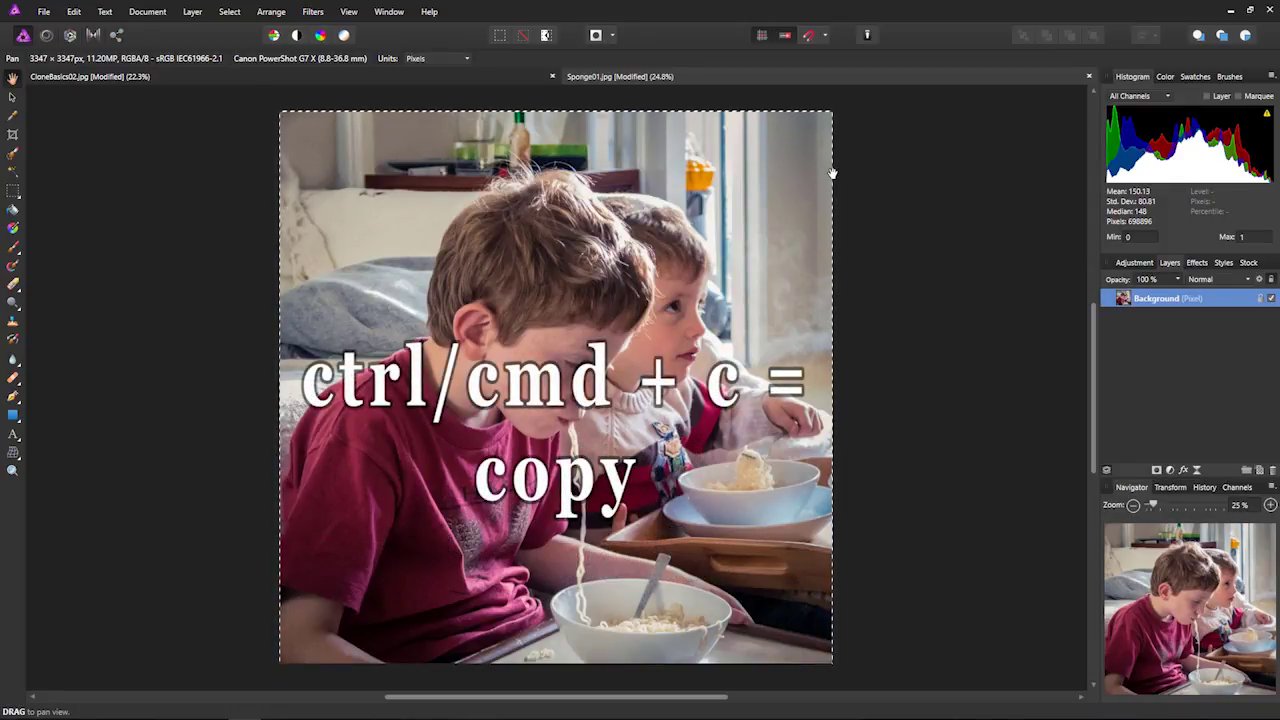
{"action": "left_click", "coordinate": [289, 79]}
{"action": "key", "text": "ctrl+v"}
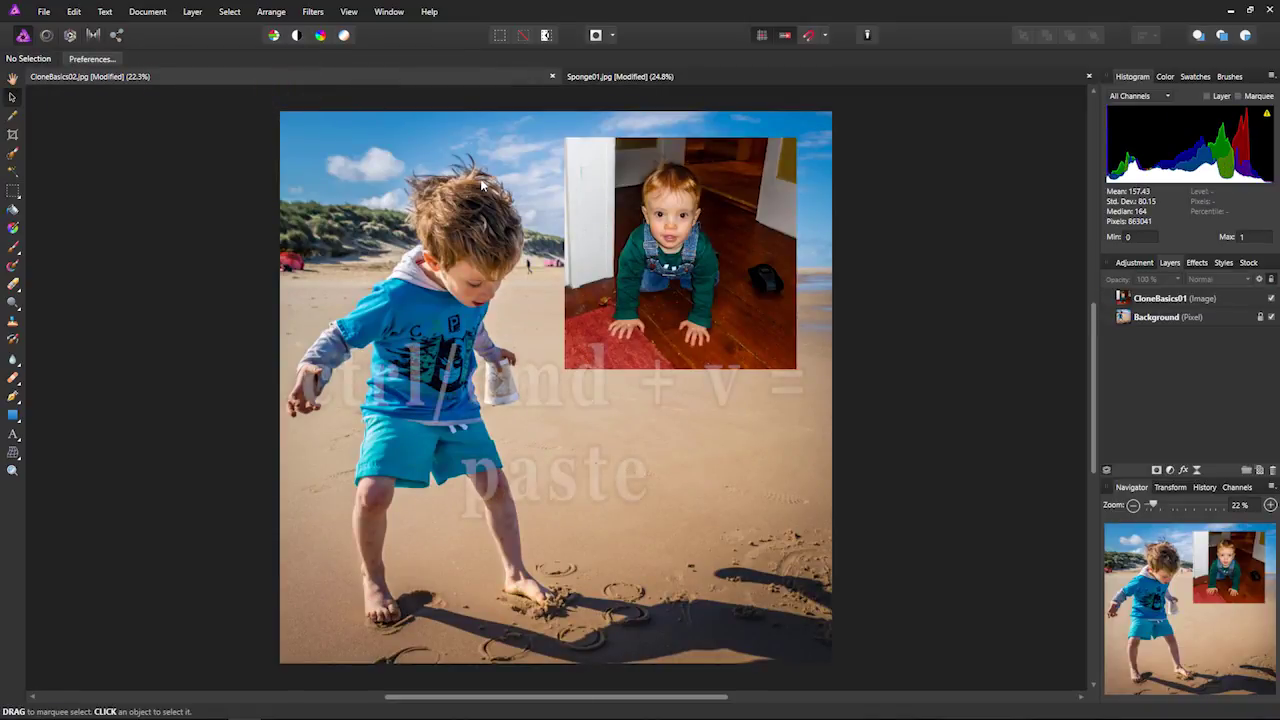
Paste the Sponge01 boys-eating photo, then size and position it below the baby photo at matching width
{"action": "key", "text": "ctrl+v"}
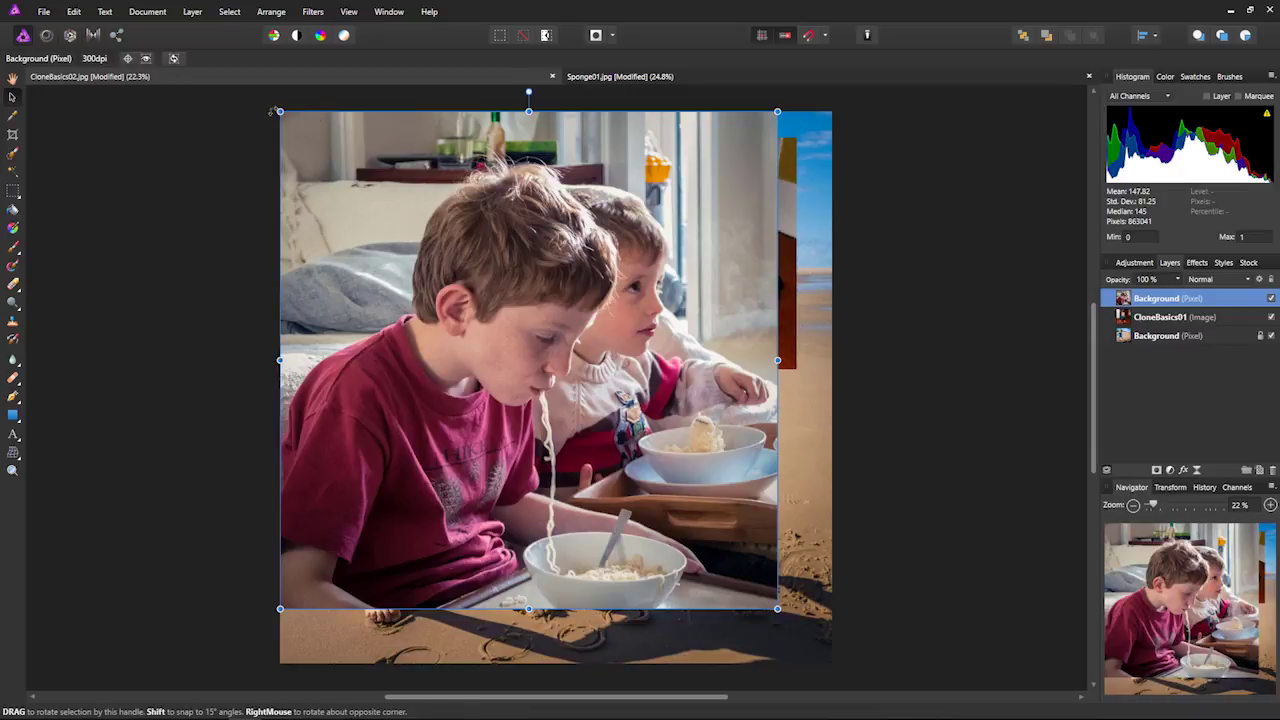
{"action": "left_click_drag", "start_coordinate": [280, 111], "coordinate": [566, 377]}
{"action": "mouse_move", "coordinate": [645, 492]}
{"action": "left_mouse_down"}
{"action": "mouse_move", "coordinate": [669, 492]}
{"action": "mouse_move", "coordinate": [652, 484]}
{"action": "left_mouse_up"}
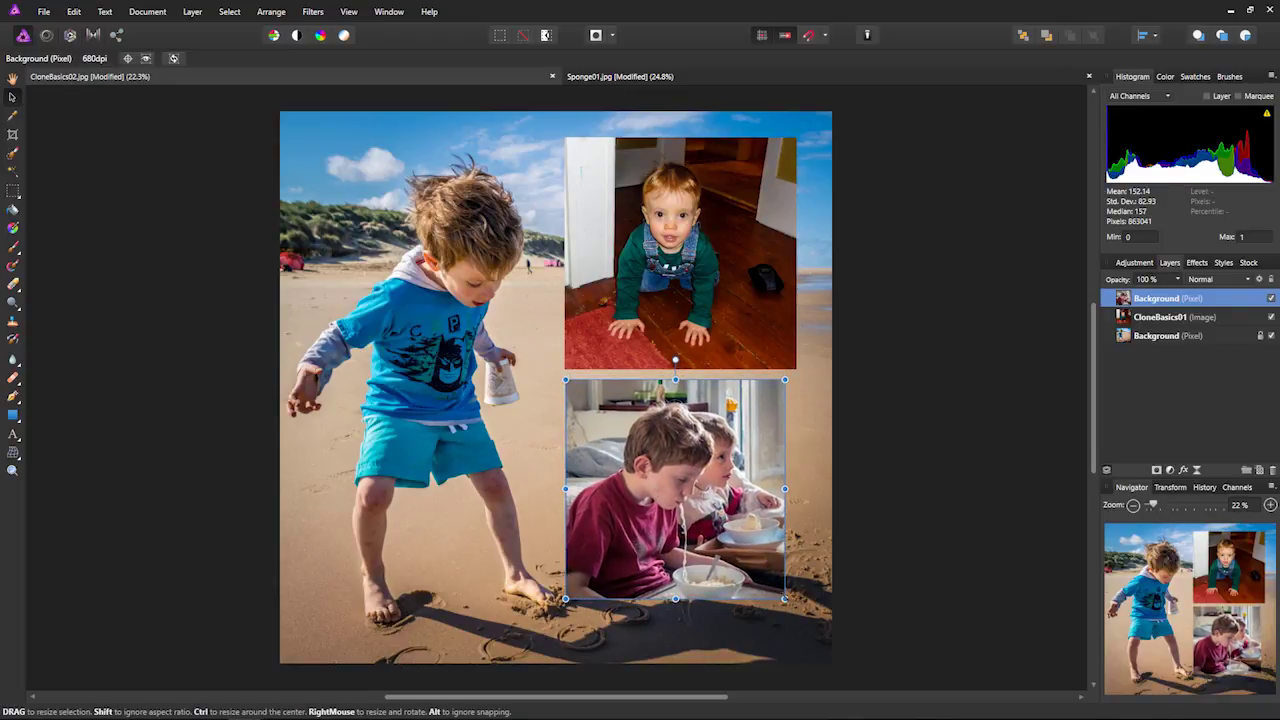
{"action": "left_click_drag", "start_coordinate": [784, 598], "coordinate": [795, 608]}
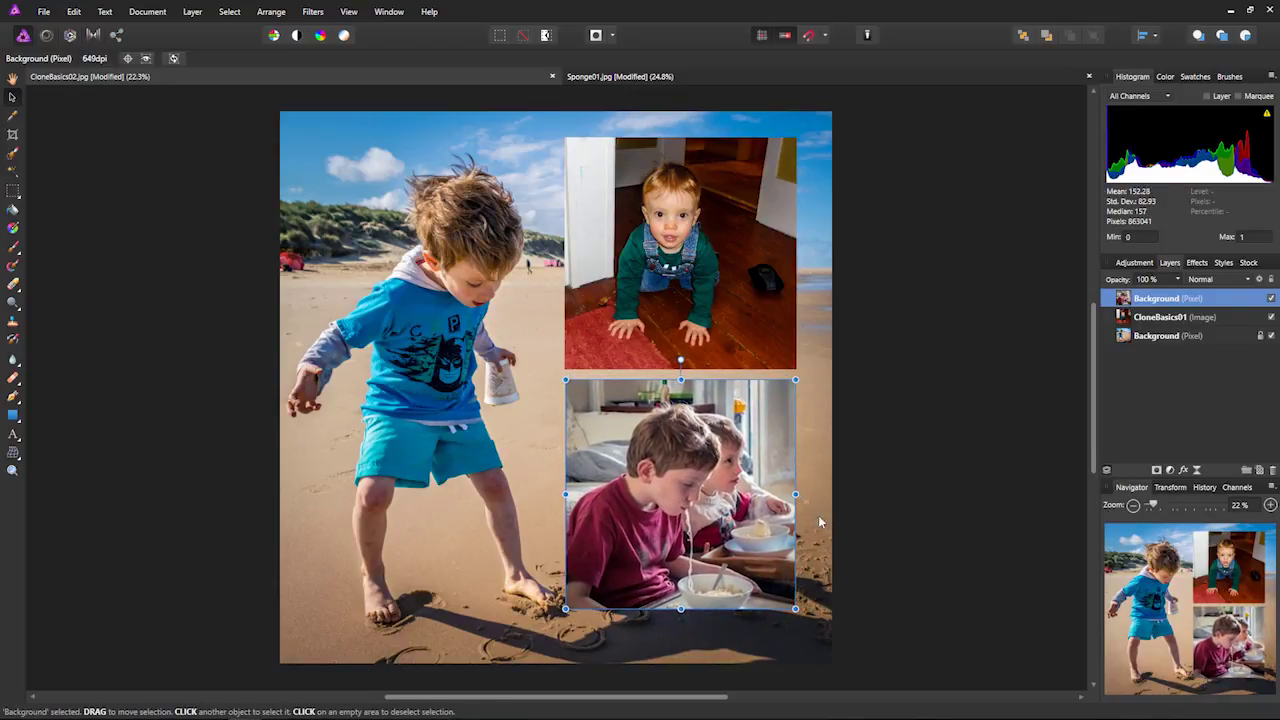
{"action": "left_click", "coordinate": [814, 524]}
{"action": "left_click", "coordinate": [915, 492]}
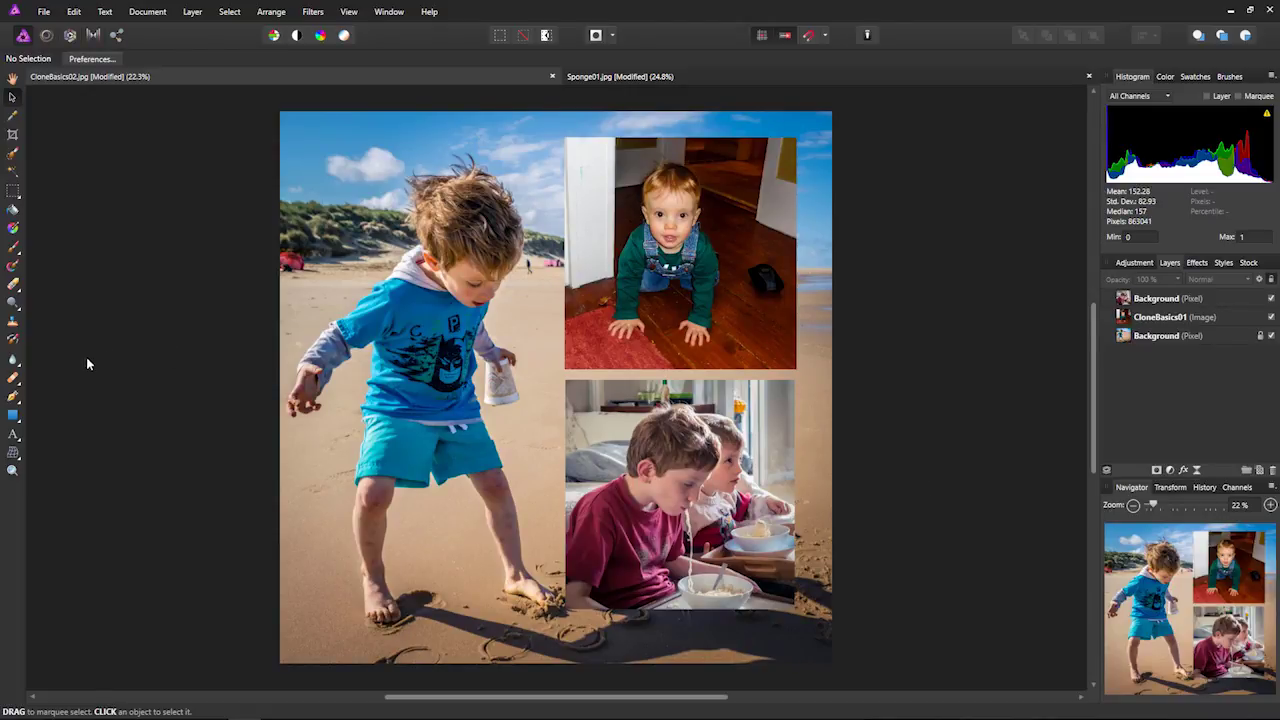
Draw a rectangle with a white 35.3 pt stroke over the baby photo
{"action": "left_click", "coordinate": [13, 416]}
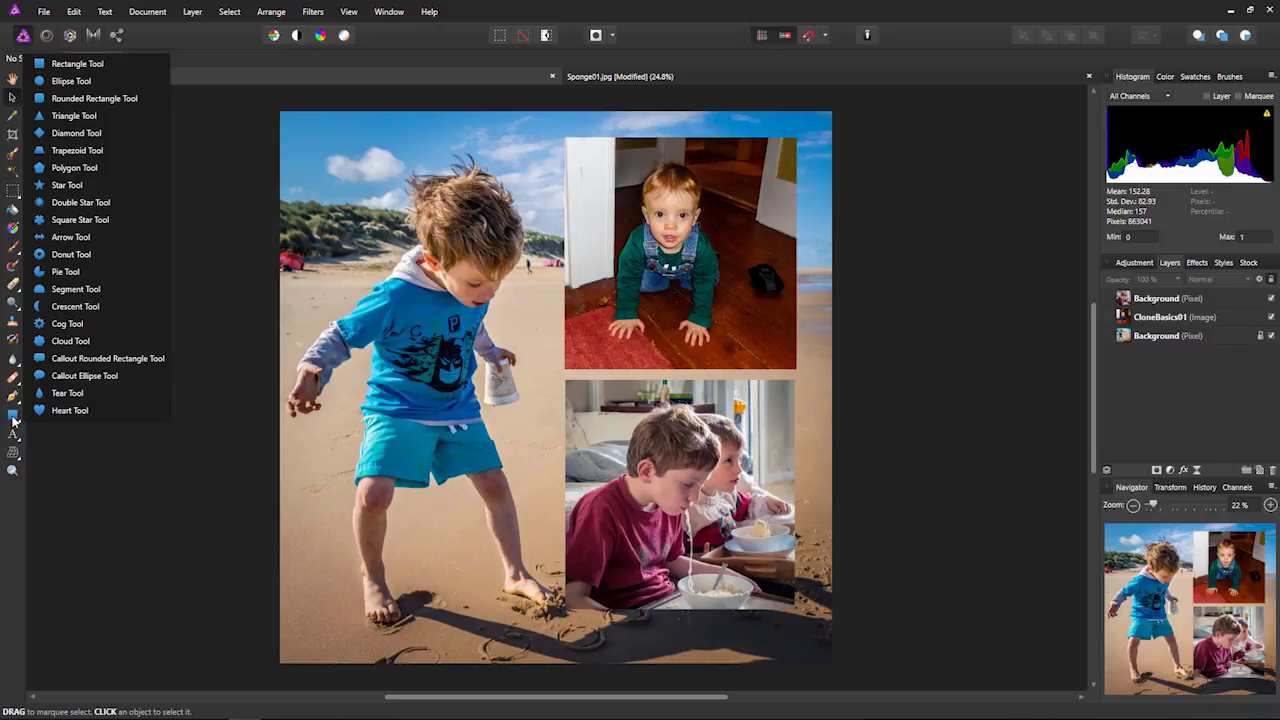
{"action": "left_click", "coordinate": [80, 63]}
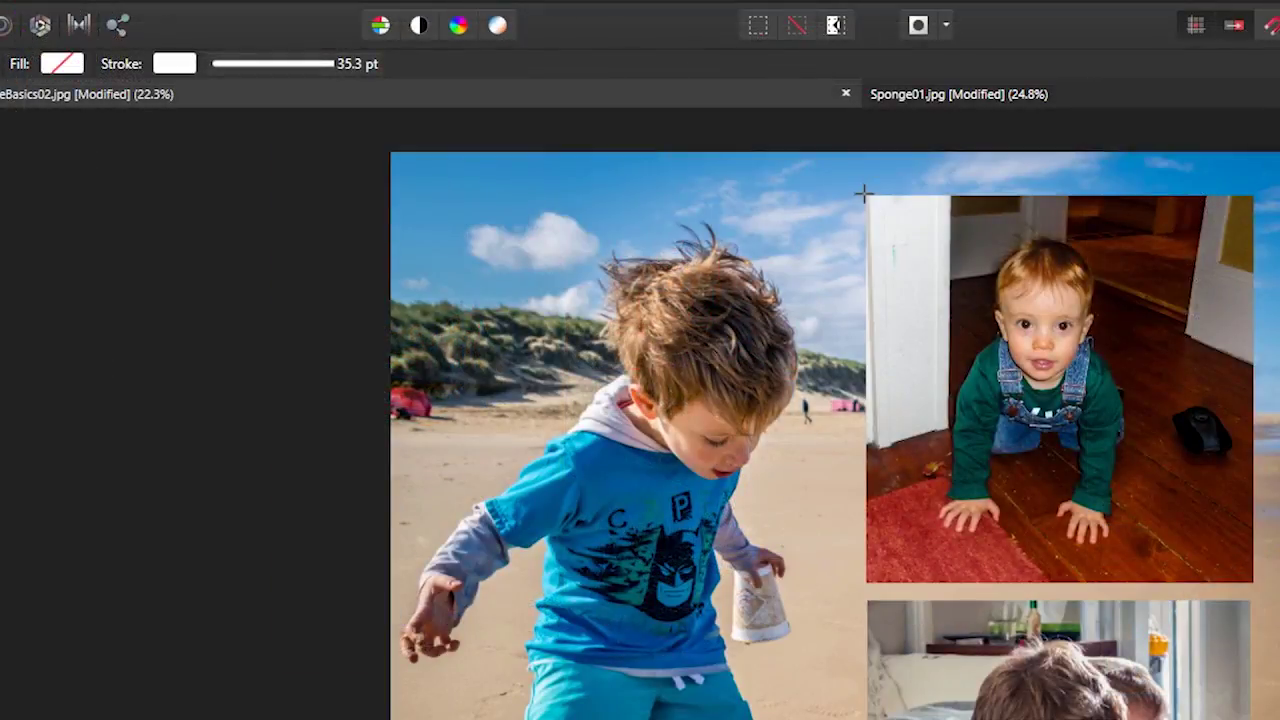
{"action": "left_click_drag", "start_coordinate": [863, 193], "coordinate": [1266, 581]}
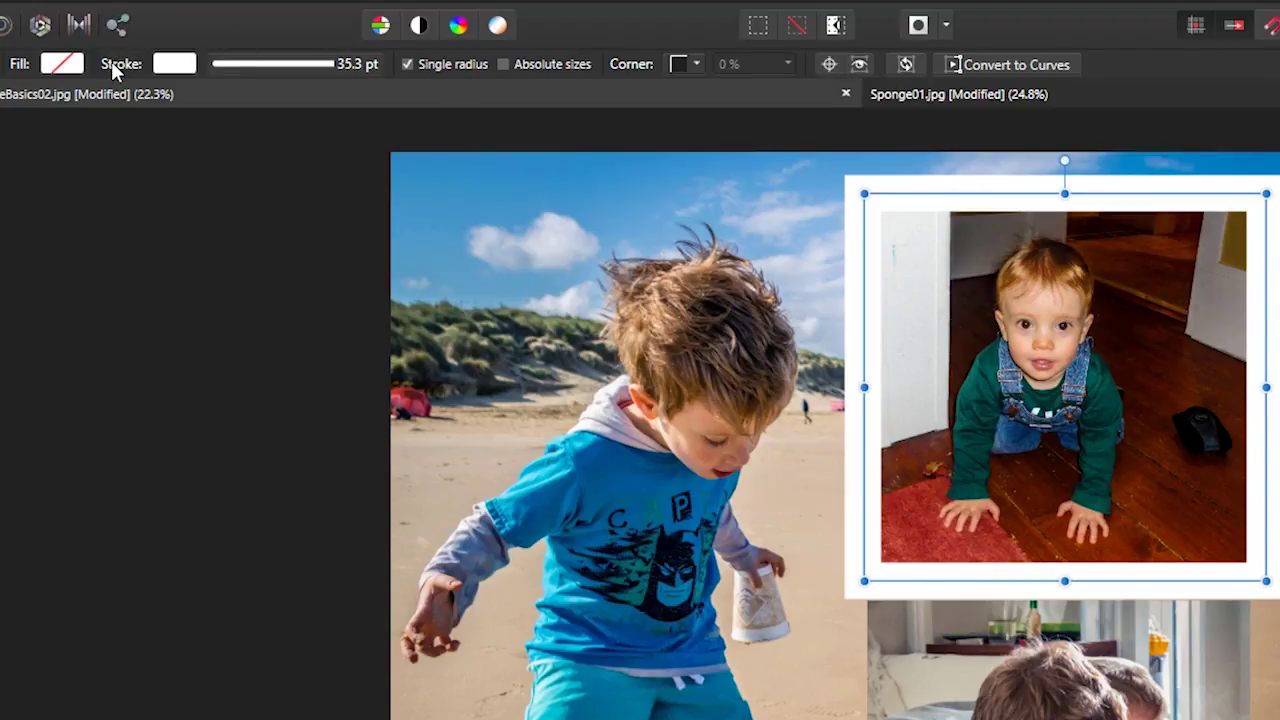
Try dark and grey fills on the frame, then set its fill to none to reveal the photo
{"action": "left_click", "coordinate": [62, 64]}
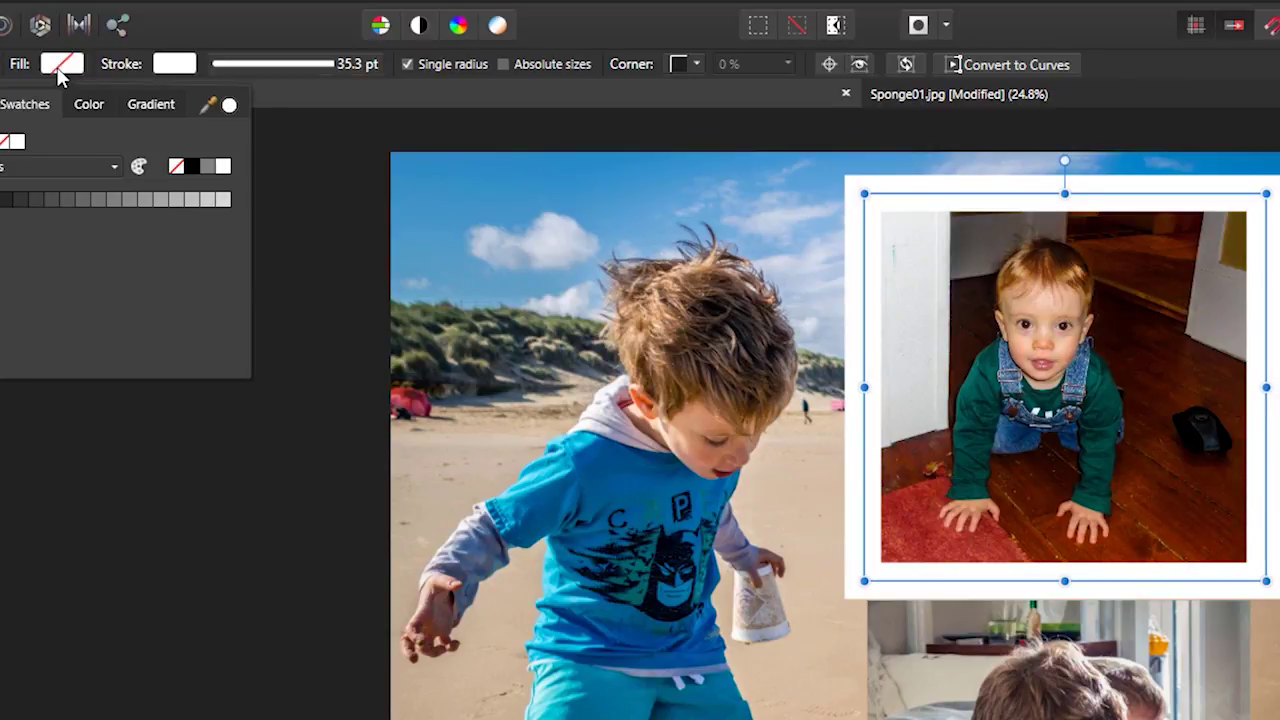
{"action": "left_click", "coordinate": [6, 198]}
{"action": "left_click", "coordinate": [65, 198]}
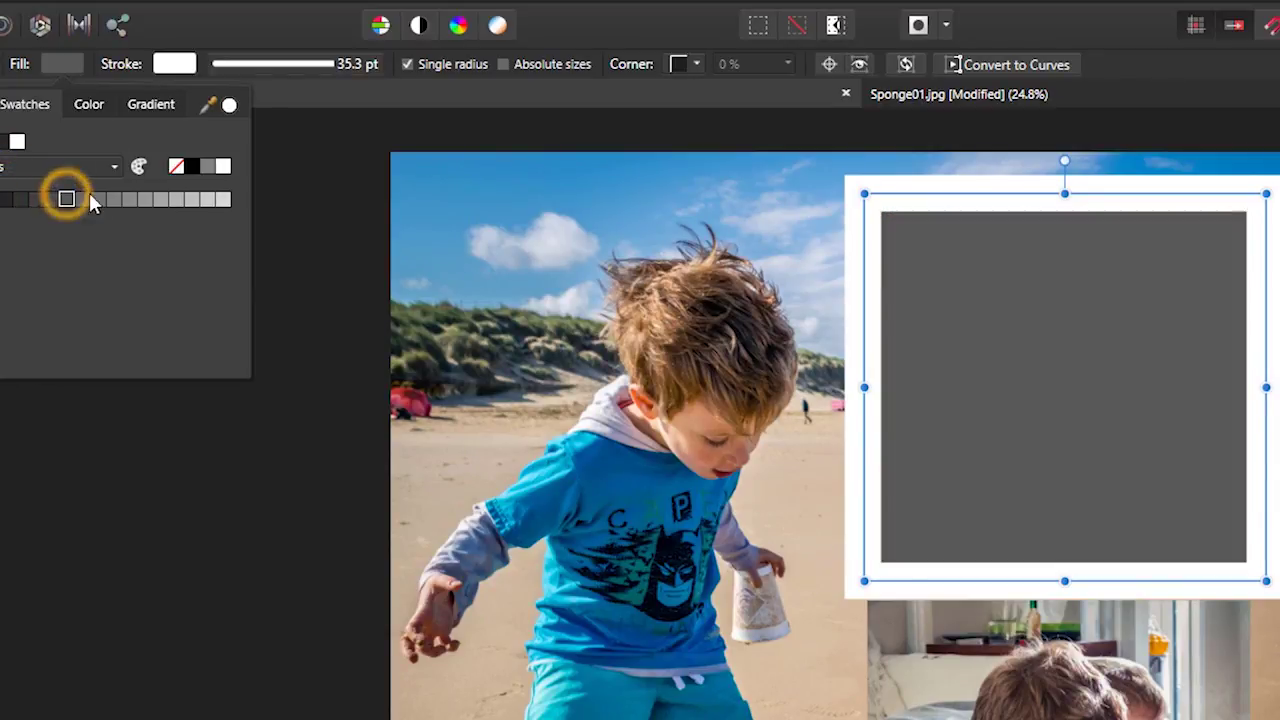
{"action": "left_click", "coordinate": [113, 198]}
{"action": "left_click", "coordinate": [159, 199]}
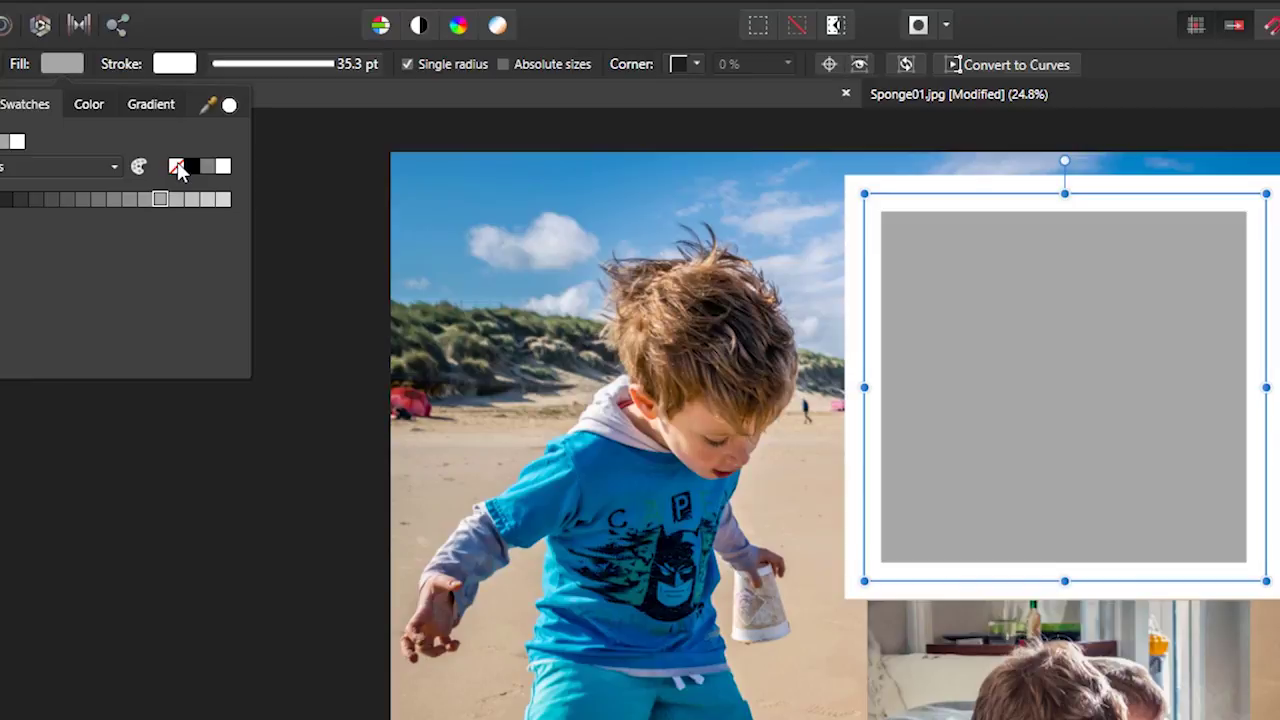
{"action": "left_click", "coordinate": [177, 167]}
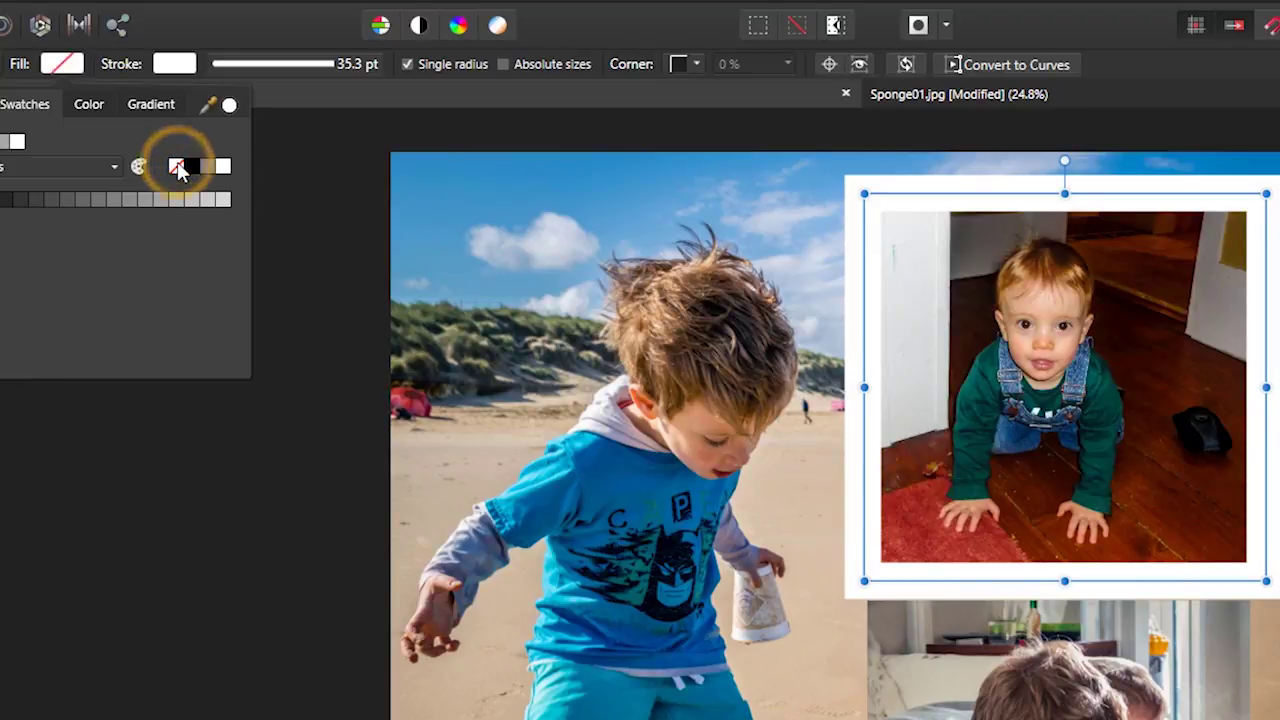
Try pink and pale mint border colours, ending with a pure white RGB 255, 255, 255 stroke
{"action": "left_click", "coordinate": [177, 66]}
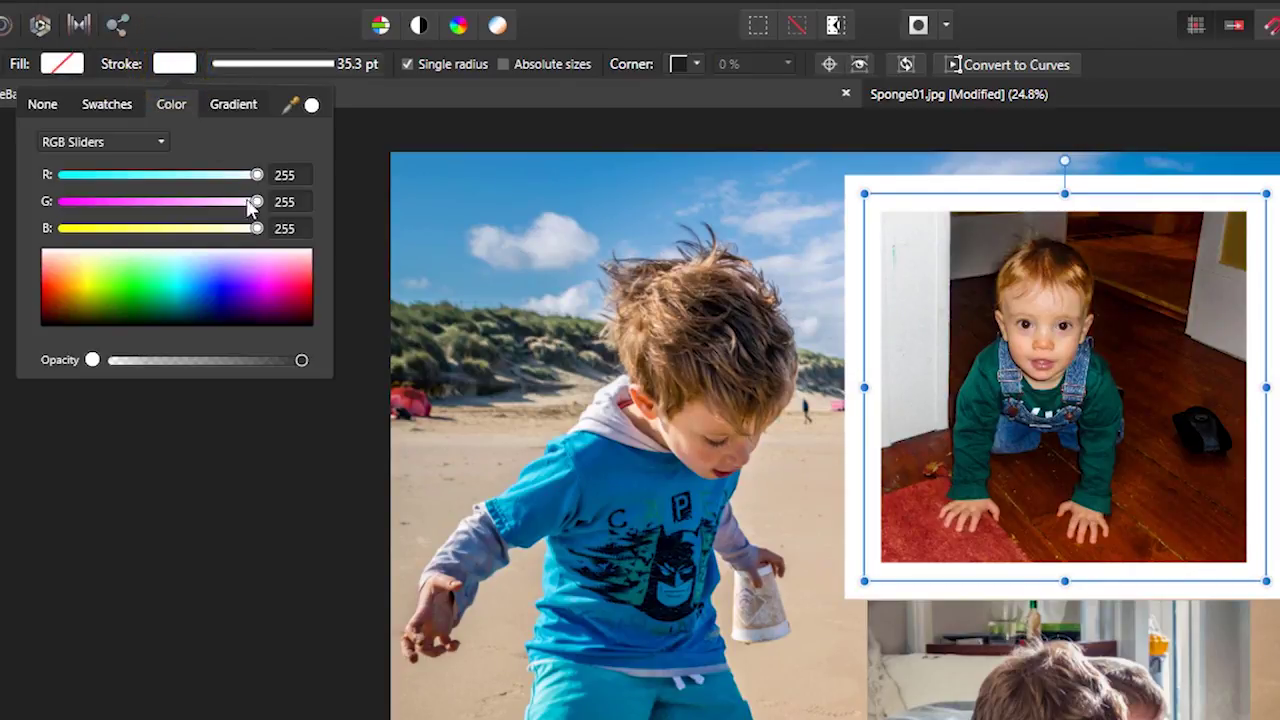
{"action": "mouse_move", "coordinate": [255, 201]}
{"action": "left_mouse_down"}
{"action": "mouse_move", "coordinate": [146, 206]}
{"action": "mouse_move", "coordinate": [183, 240]}
{"action": "mouse_move", "coordinate": [224, 201]}
{"action": "mouse_move", "coordinate": [151, 175]}
{"action": "left_mouse_up"}
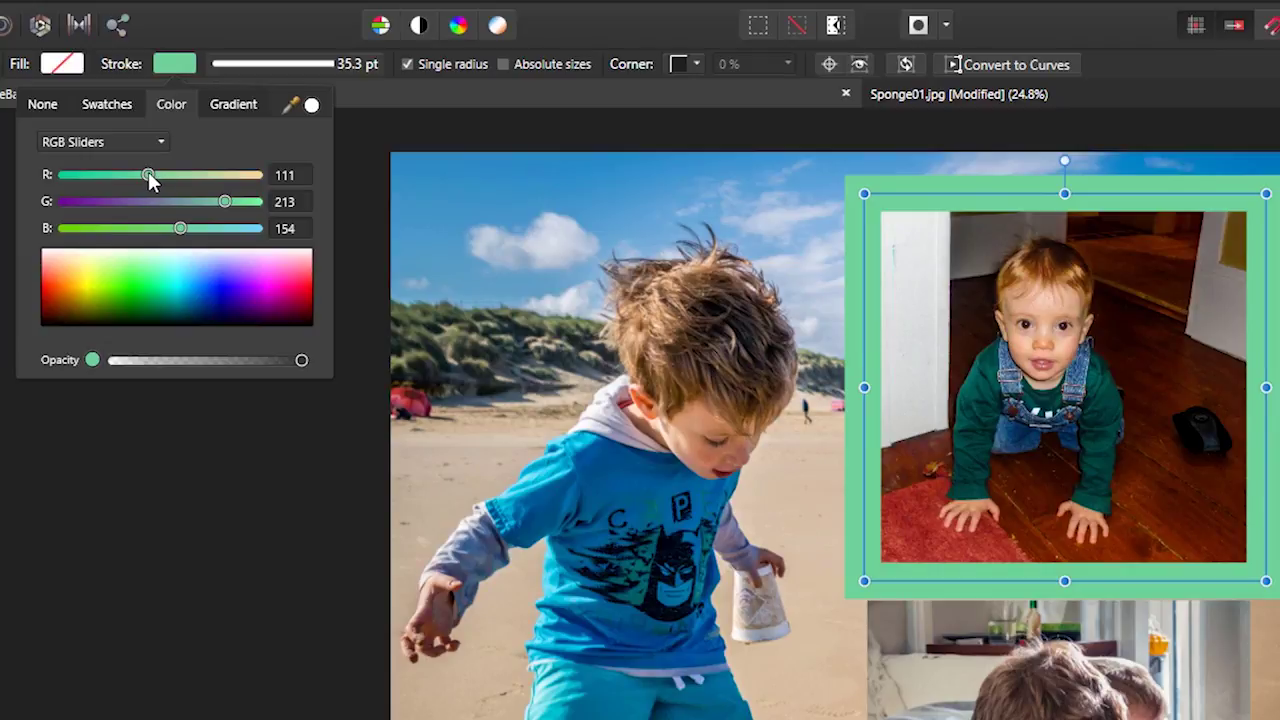
{"action": "left_click_drag", "start_coordinate": [149, 175], "coordinate": [265, 176]}
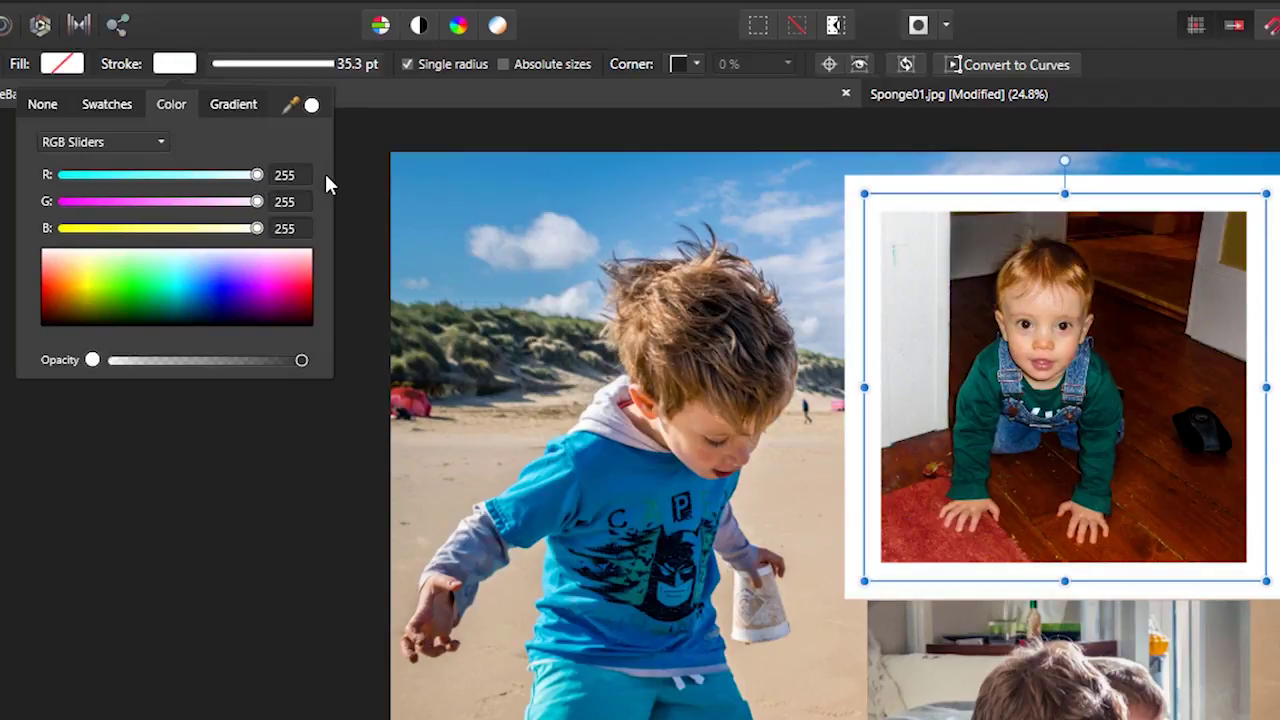
Reduce the white border's stroke width to 16 pt and try the mitre, round and bevel joins
{"action": "left_click", "coordinate": [288, 62]}
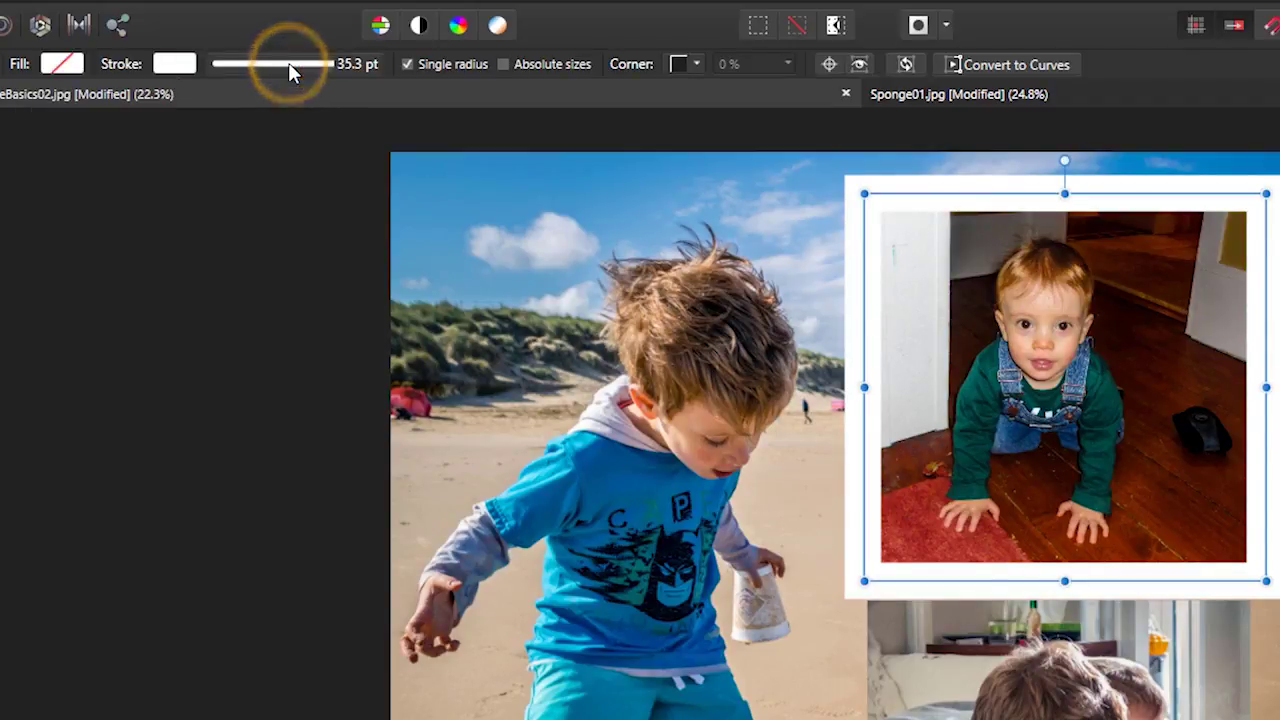
{"action": "left_click", "coordinate": [293, 64]}
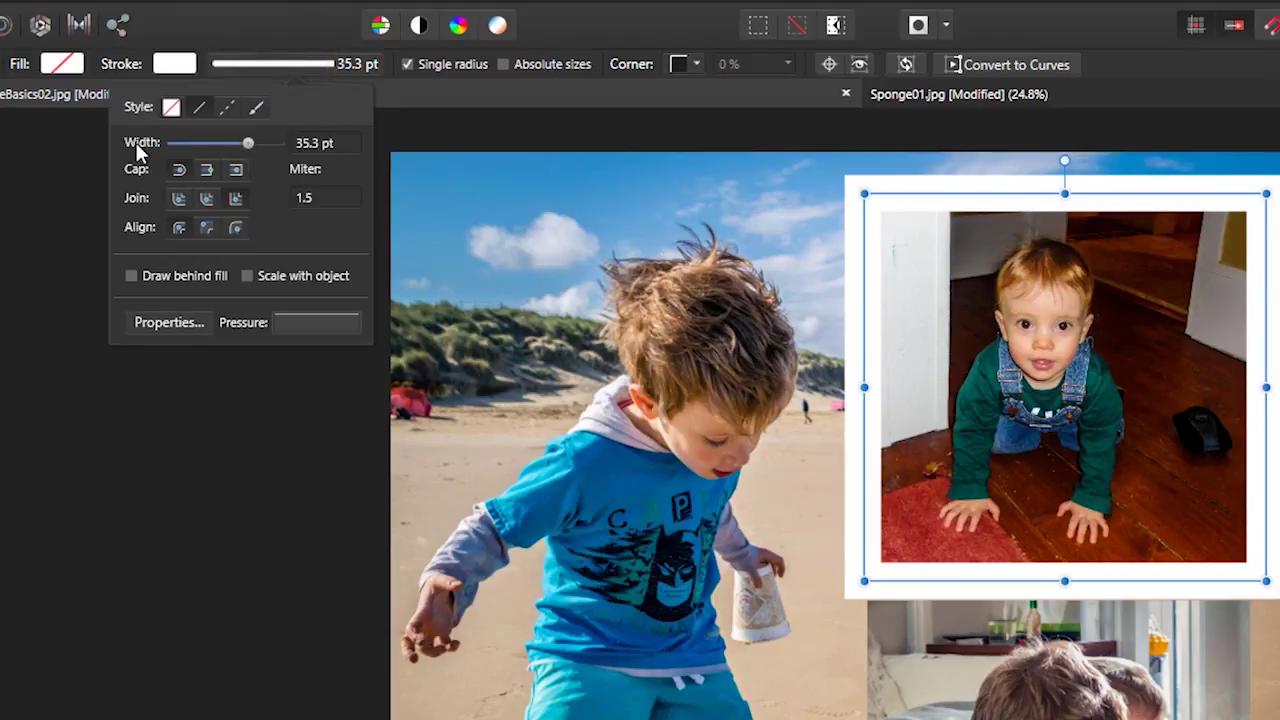
{"action": "mouse_move", "coordinate": [249, 143]}
{"action": "left_mouse_down"}
{"action": "mouse_move", "coordinate": [197, 166]}
{"action": "mouse_move", "coordinate": [189, 157]}
{"action": "mouse_move", "coordinate": [225, 167]}
{"action": "left_mouse_up"}
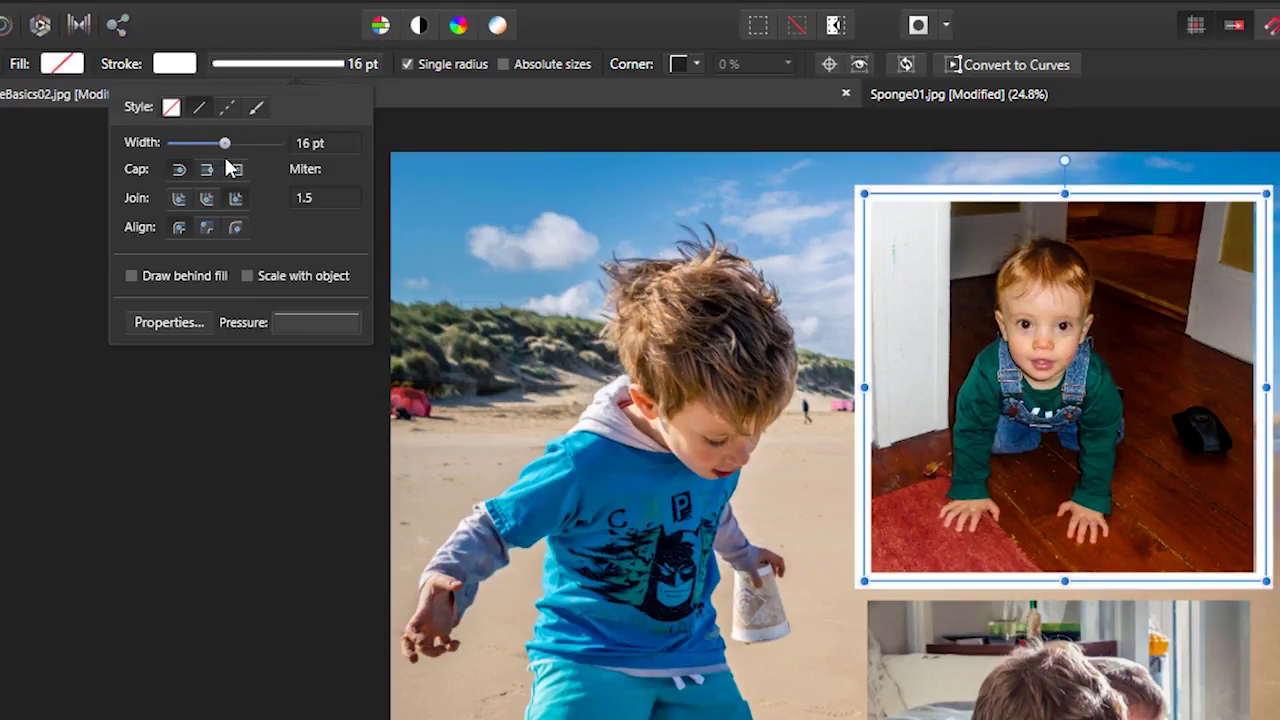
{"action": "left_click", "coordinate": [178, 198]}
{"action": "left_click", "coordinate": [205, 199]}
{"action": "left_click", "coordinate": [234, 199]}
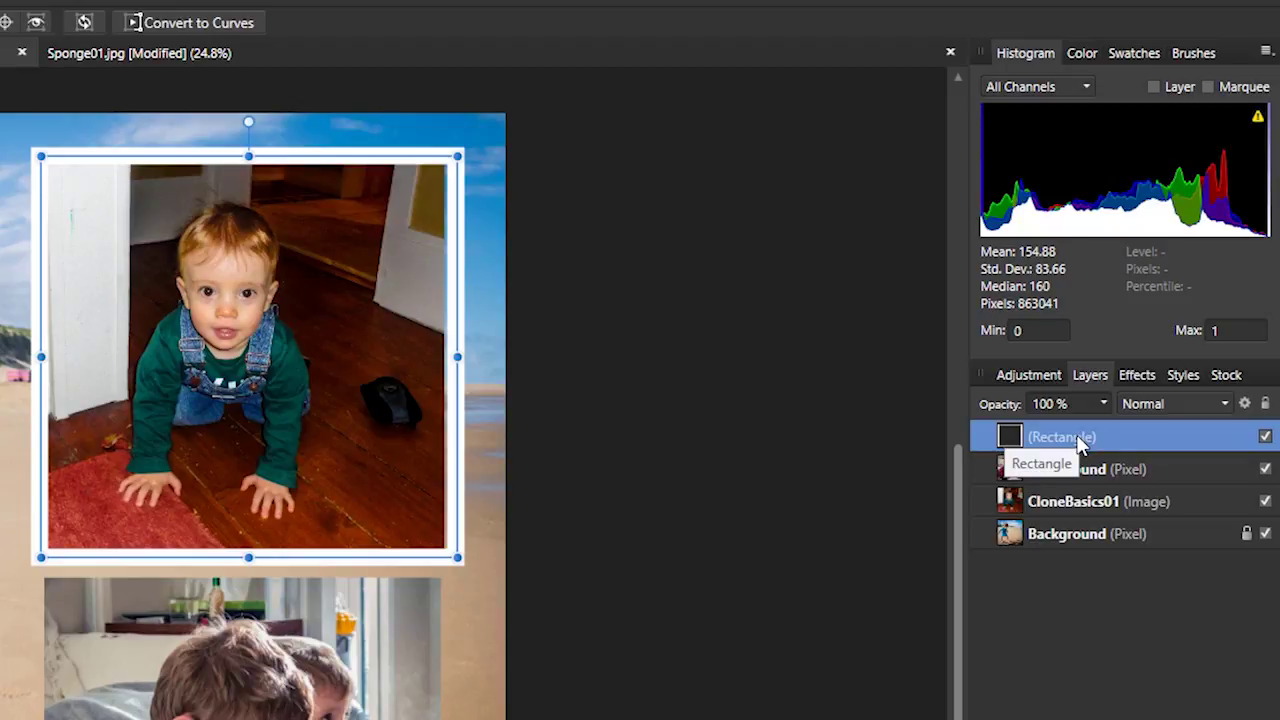
Move the Rectangle layer below CloneBasics01 in the Layers panel
{"action": "left_click_drag", "start_coordinate": [1078, 478], "coordinate": [1027, 530]}
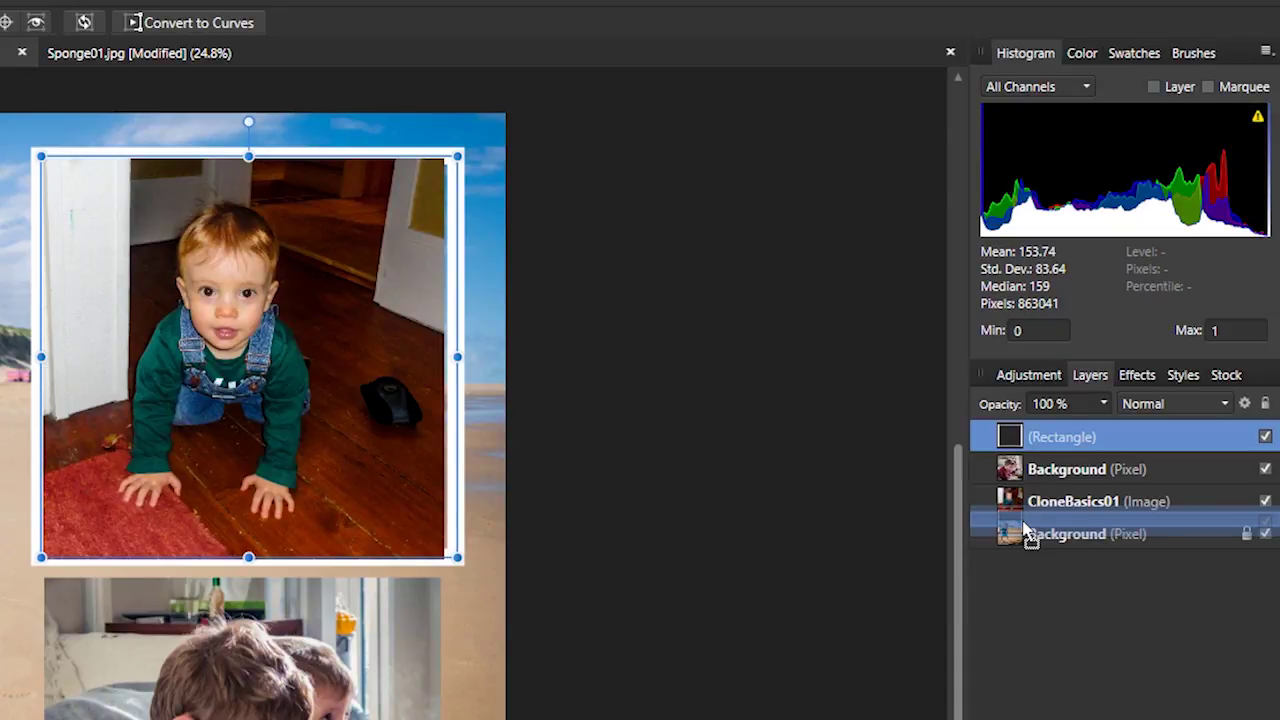
{"action": "left_click_drag", "start_coordinate": [1024, 524], "coordinate": [1027, 517]}
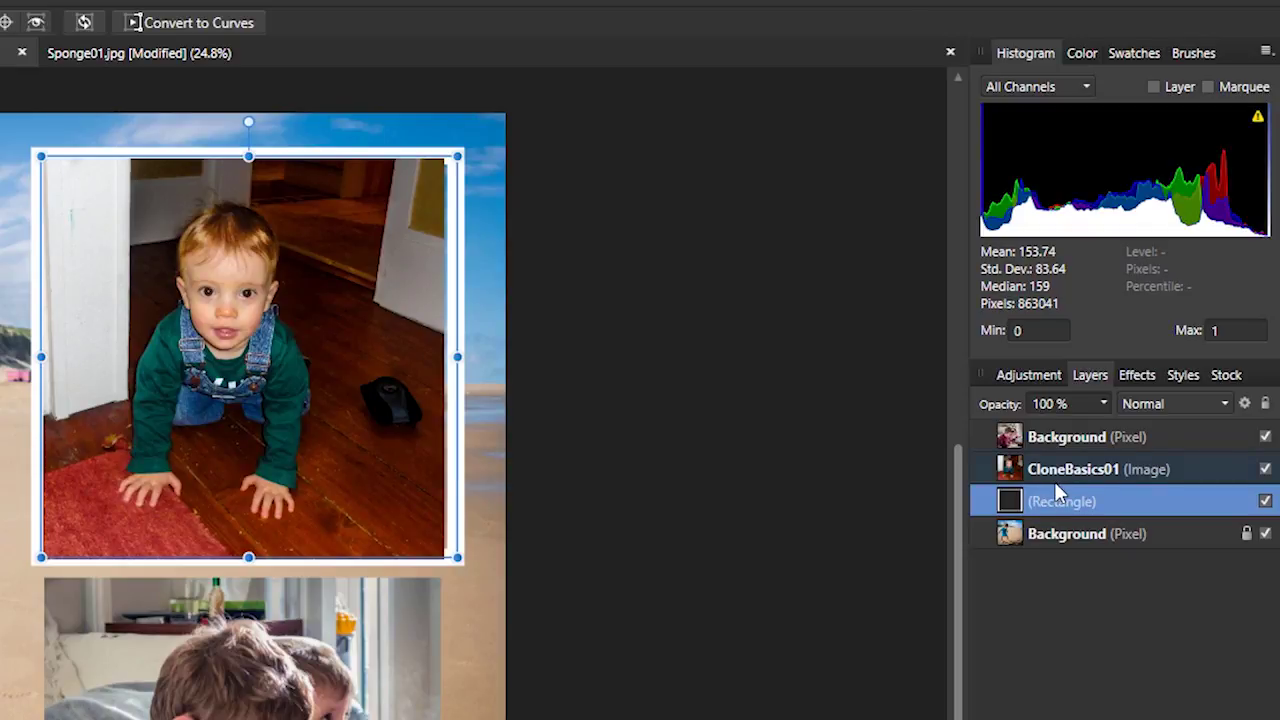
Adjust the frame's right, left, bottom and top edges for an even border around the photo
{"action": "left_click_drag", "start_coordinate": [457, 358], "coordinate": [444, 356]}
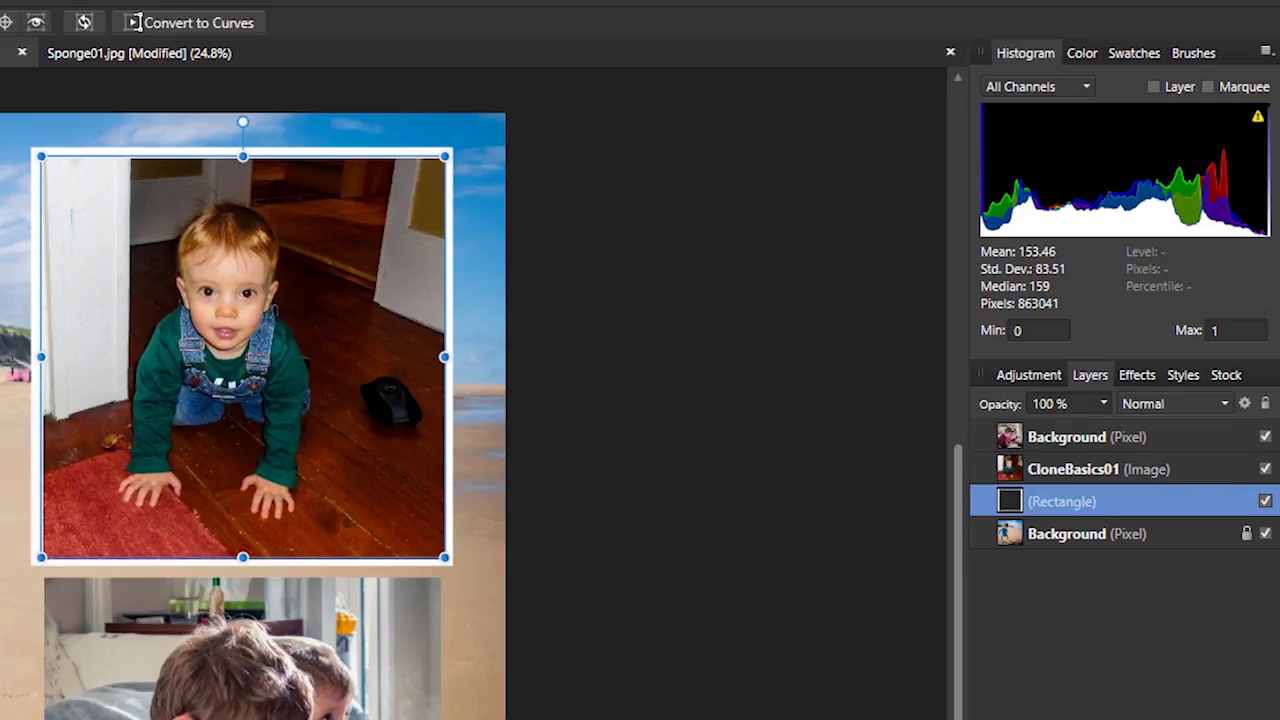
{"action": "mouse_move", "coordinate": [41, 357]}
{"action": "left_mouse_down"}
{"action": "mouse_move", "coordinate": [25, 358]}
{"action": "mouse_move", "coordinate": [43, 358]}
{"action": "left_mouse_up"}
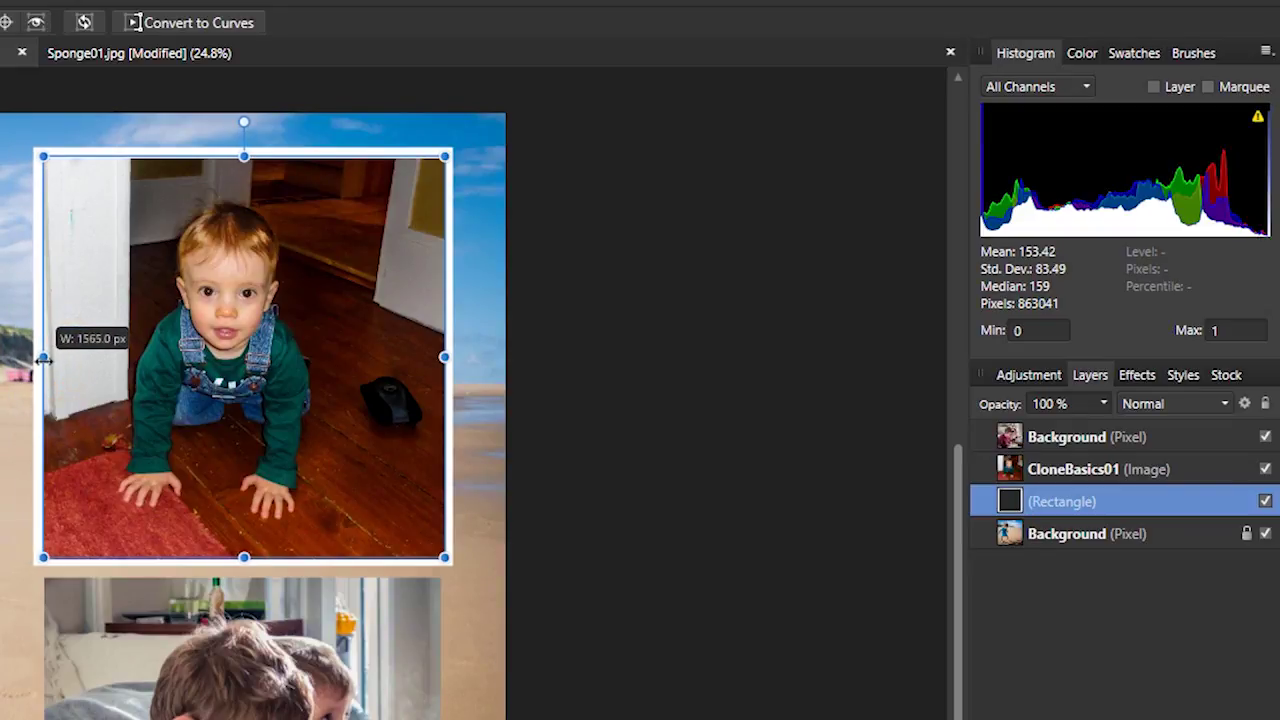
{"action": "left_click_drag", "start_coordinate": [244, 555], "coordinate": [244, 560]}
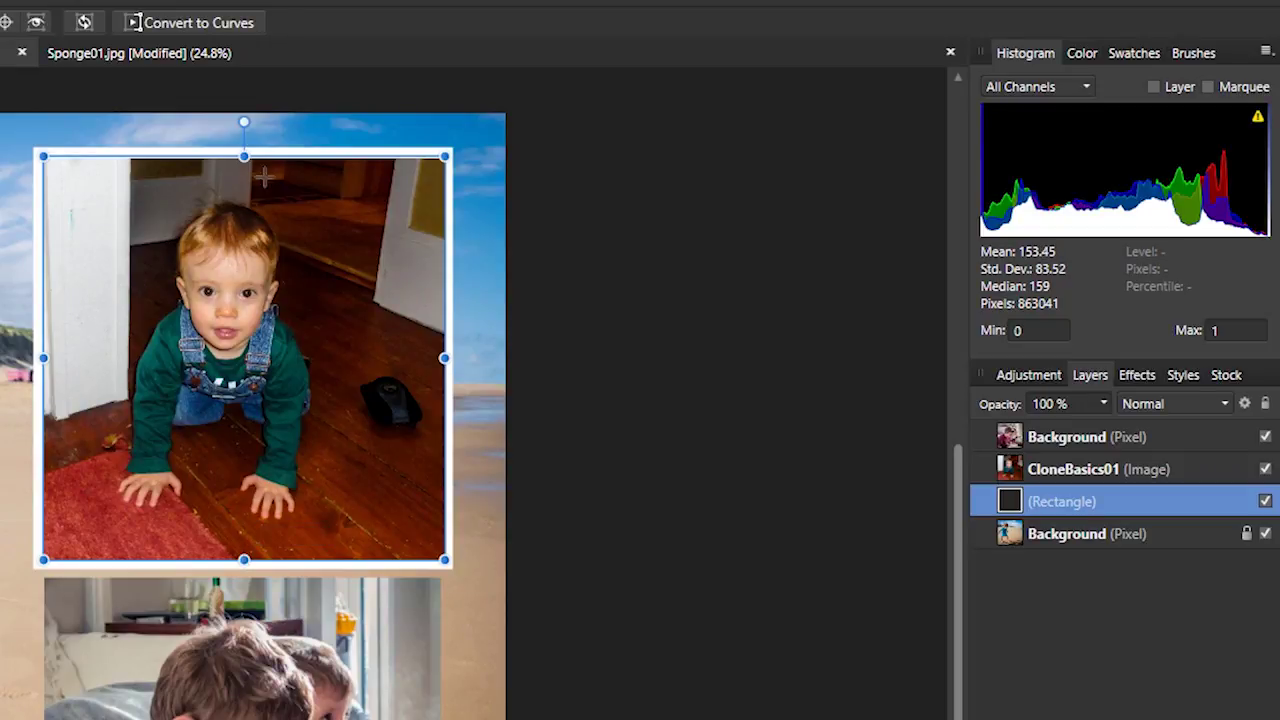
{"action": "mouse_move", "coordinate": [244, 156]}
{"action": "left_mouse_down"}
{"action": "mouse_move", "coordinate": [241, 138]}
{"action": "mouse_move", "coordinate": [244, 157]}
{"action": "left_mouse_up"}
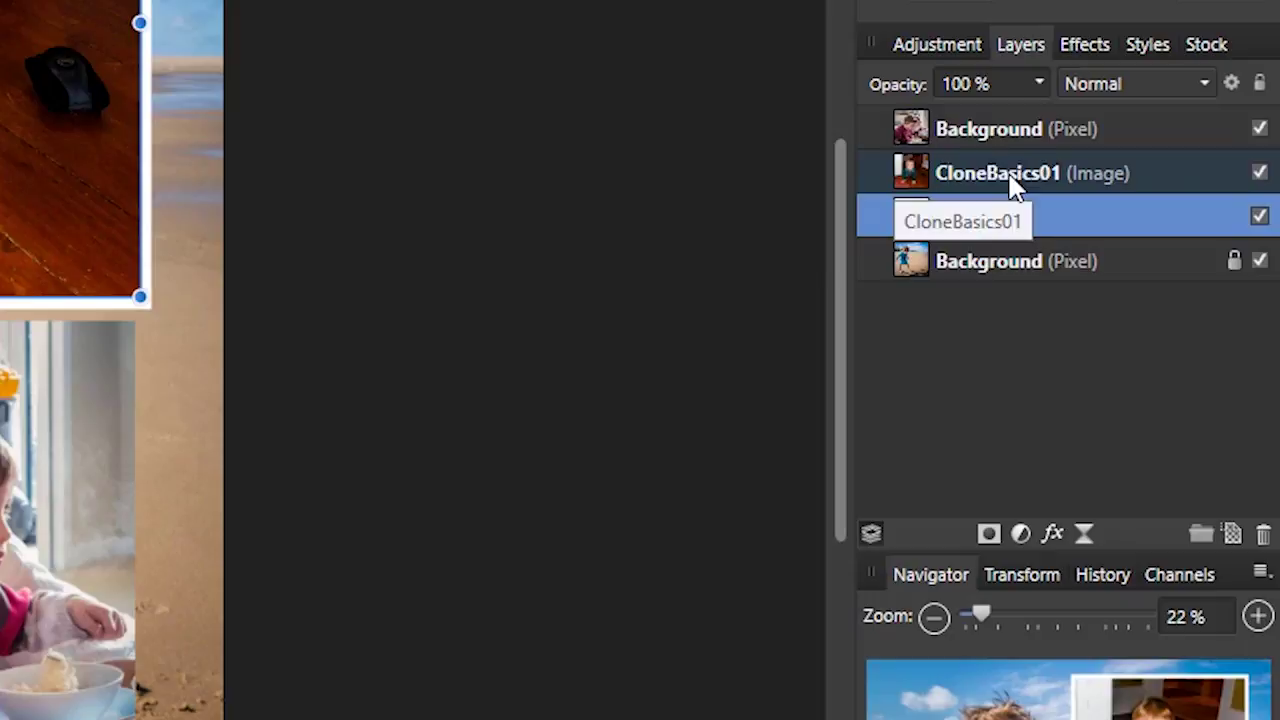
Group the CloneBasics01 and Rectangle layers and name the group 'upper insert'
{"action": "left_click", "coordinate": [1010, 175], "text": "shift"}
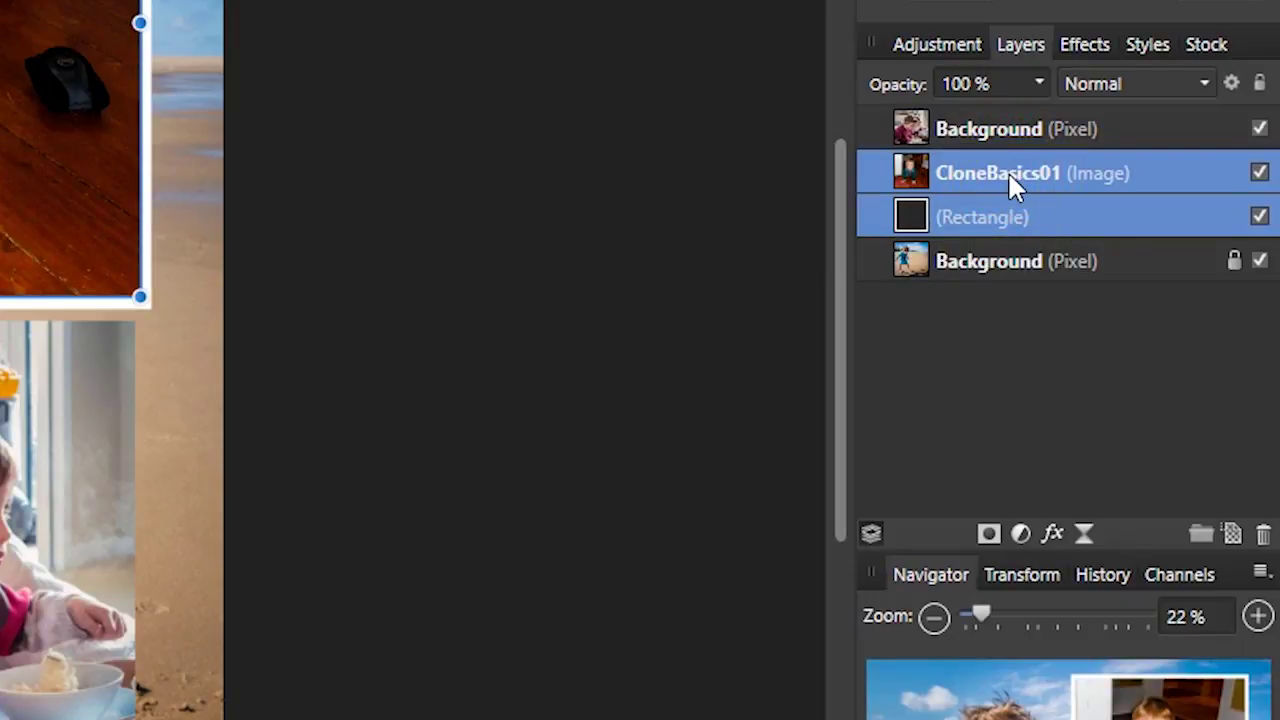
{"action": "right_click", "coordinate": [1010, 176]}
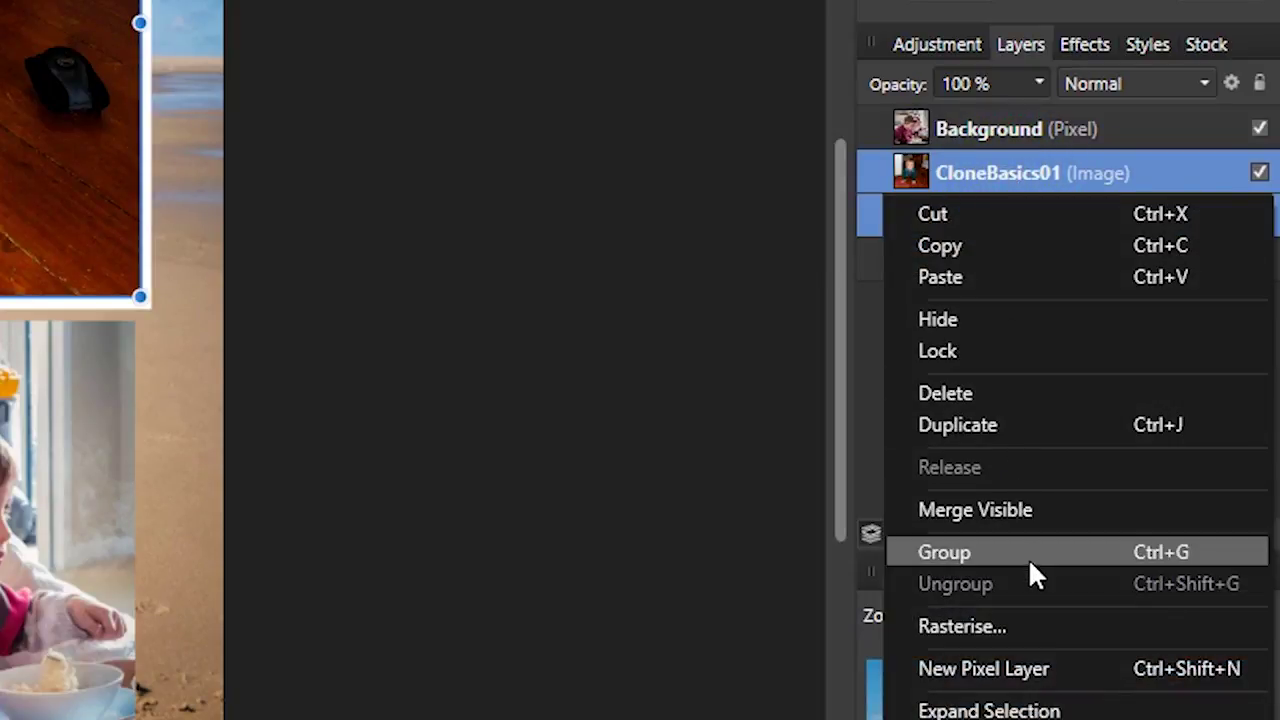
{"action": "left_click", "coordinate": [1025, 552]}
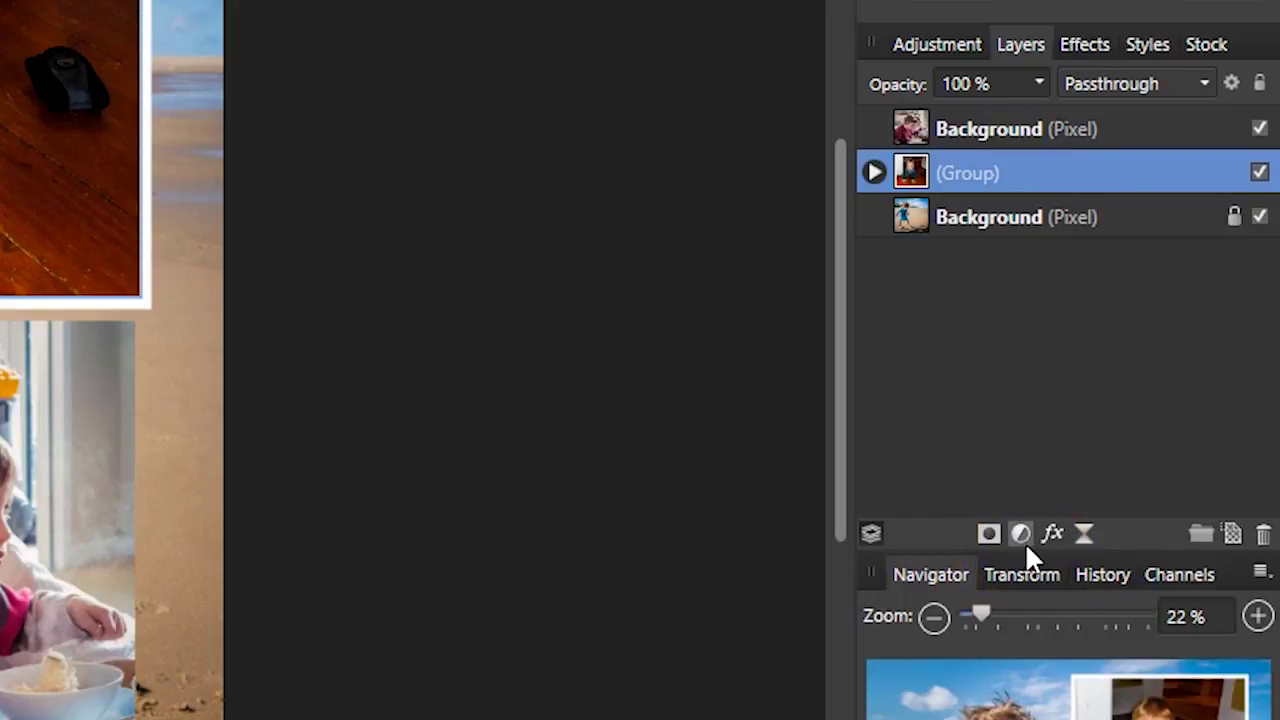
{"action": "double_click", "coordinate": [973, 174]}
{"action": "type", "text": "upper"}
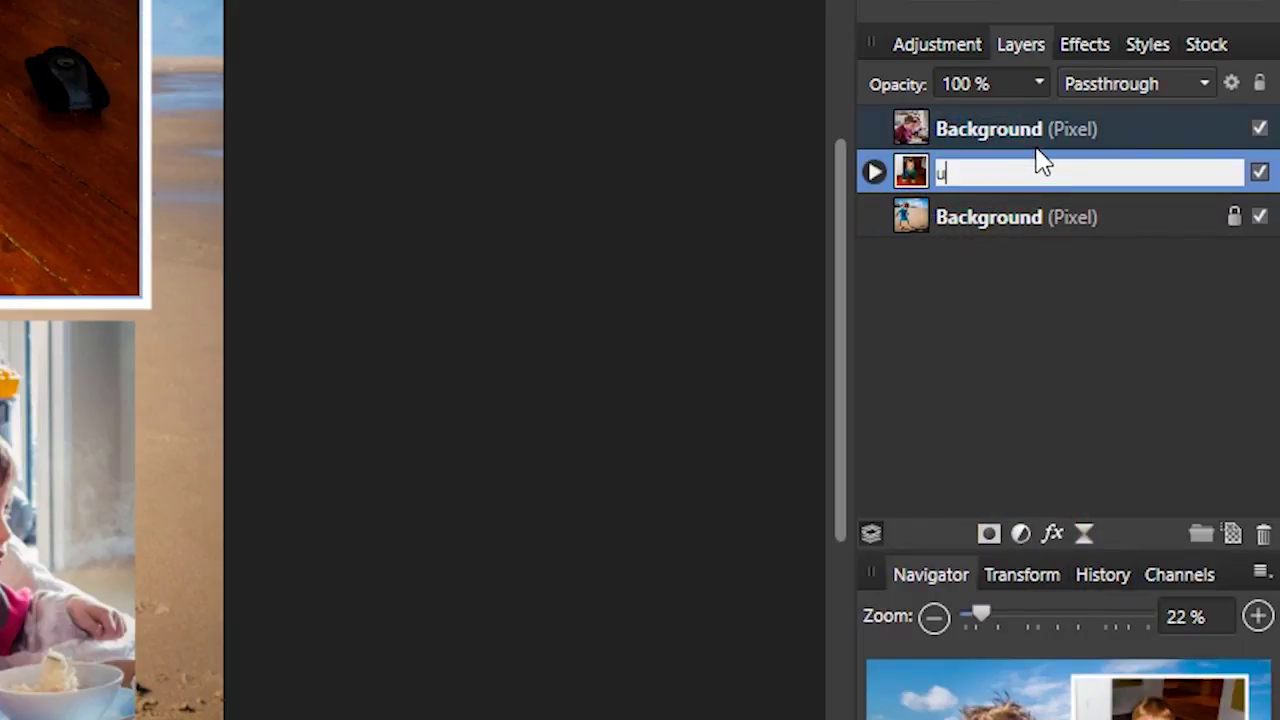
{"action": "type", "text": " insert"}
{"action": "key", "text": "Return"}
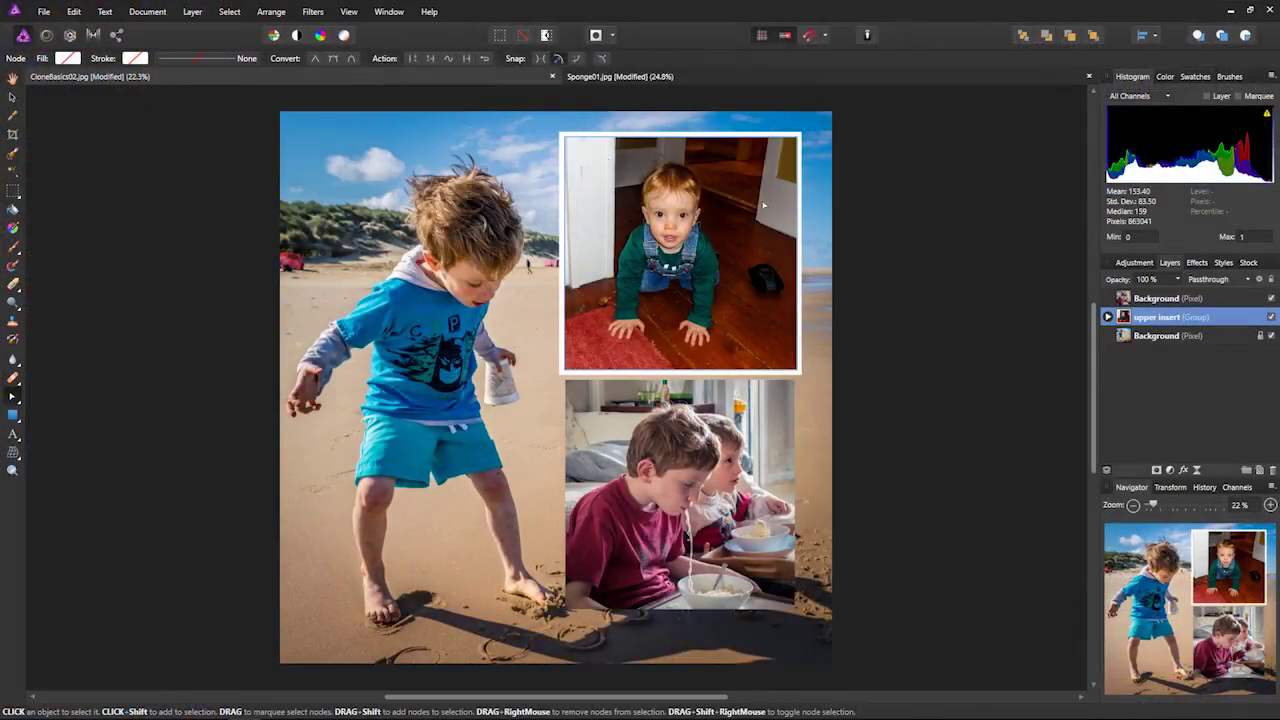
Rotate the upper insert group about 7.7° and move it above the boys-eating photo layer
{"action": "left_click", "coordinate": [12, 98]}
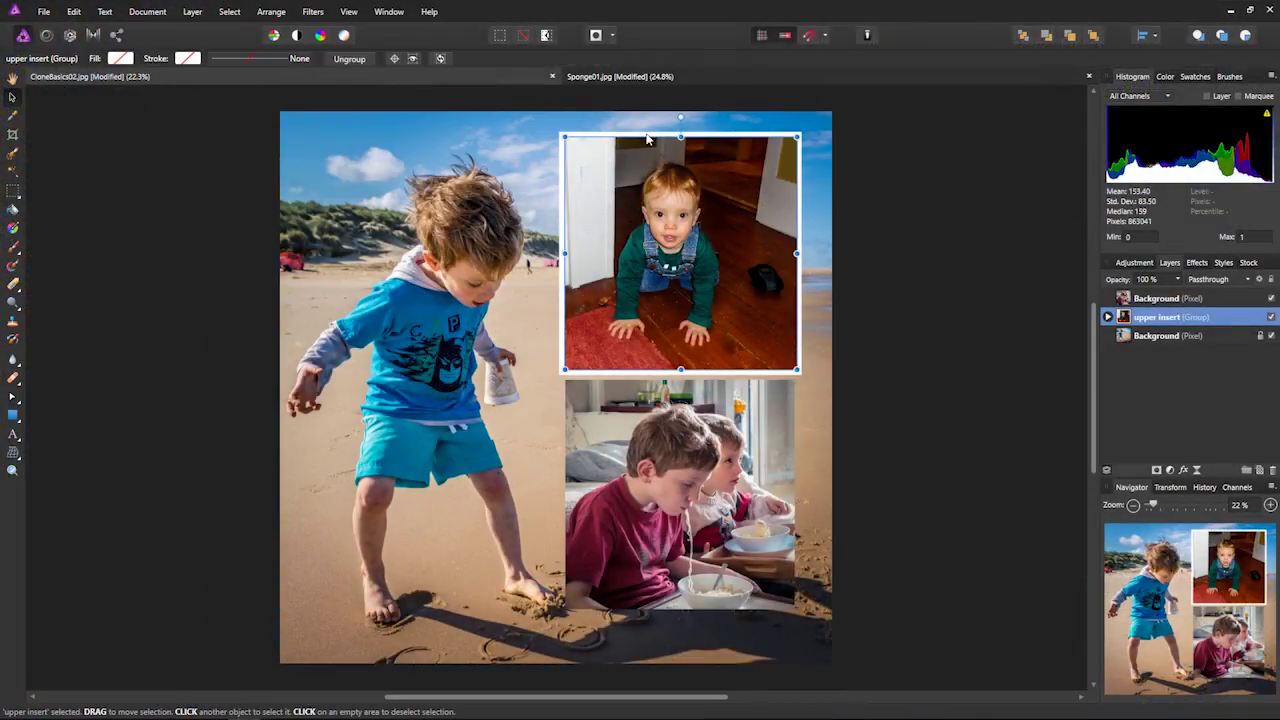
{"action": "left_click_drag", "start_coordinate": [679, 116], "coordinate": [657, 118]}
{"action": "mouse_move", "coordinate": [741, 243]}
{"action": "left_mouse_down"}
{"action": "mouse_move", "coordinate": [740, 254]}
{"action": "mouse_move", "coordinate": [751, 238]}
{"action": "mouse_move", "coordinate": [745, 247]}
{"action": "left_mouse_up"}
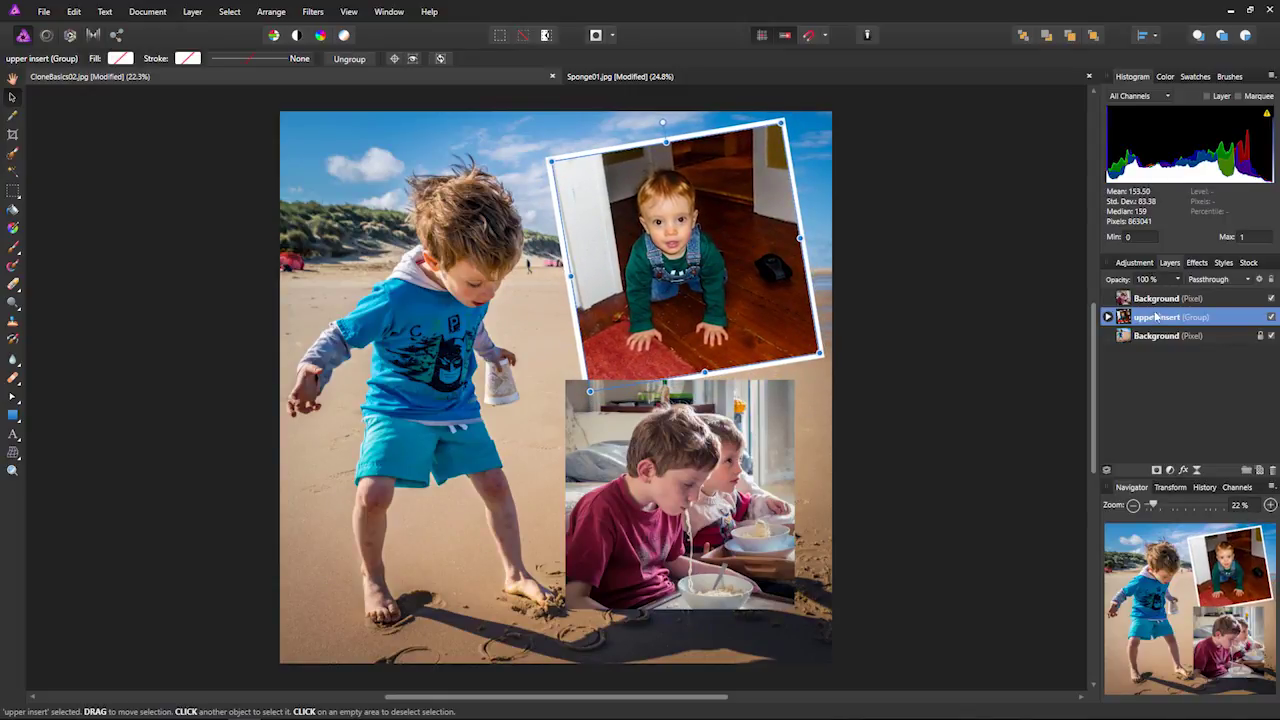
{"action": "left_click_drag", "start_coordinate": [1158, 320], "coordinate": [1155, 297]}
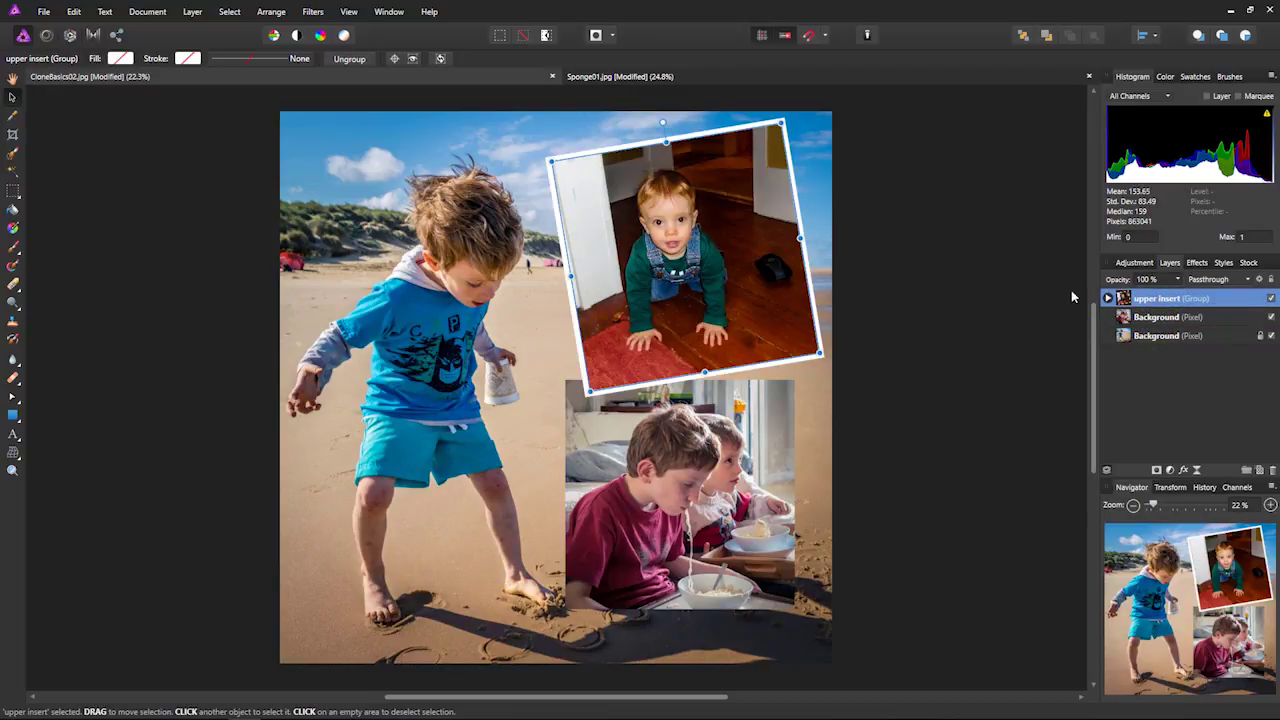
{"action": "left_click", "coordinate": [950, 411]}
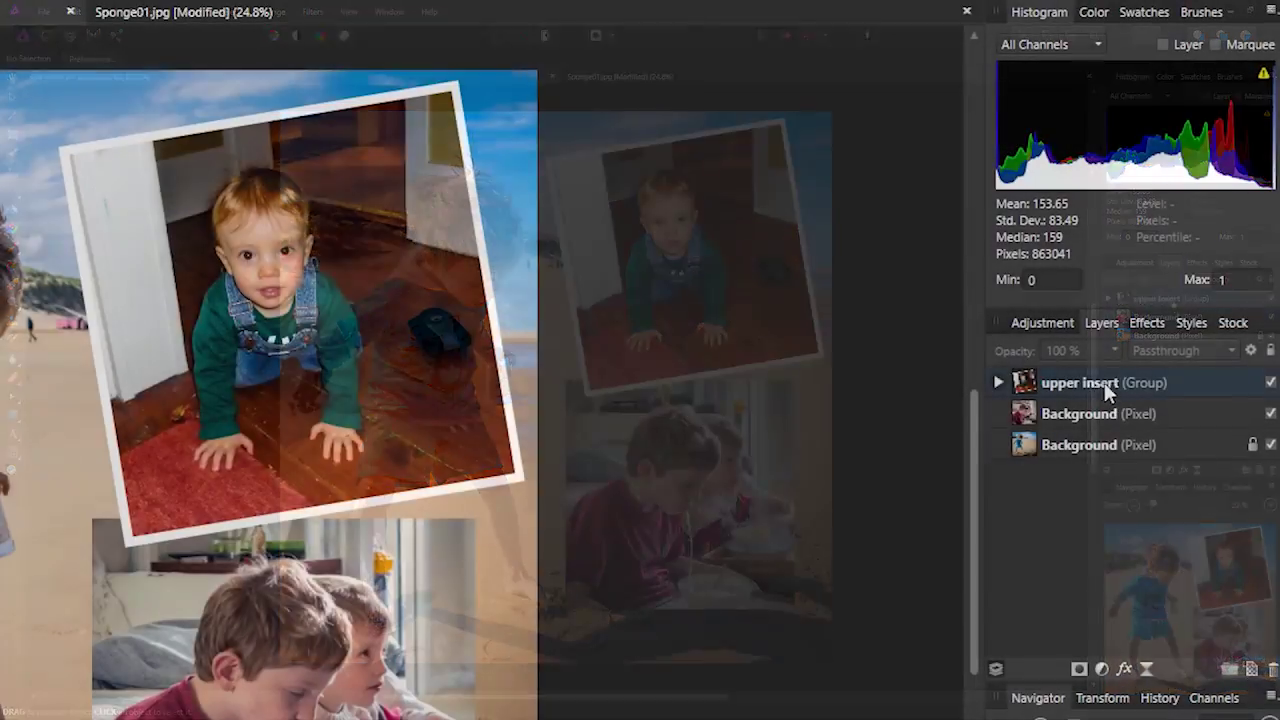
Add an Outer Shadow to the upper insert group: 56% opacity, 43.5 px radius and offset
{"action": "left_click", "coordinate": [1169, 298]}
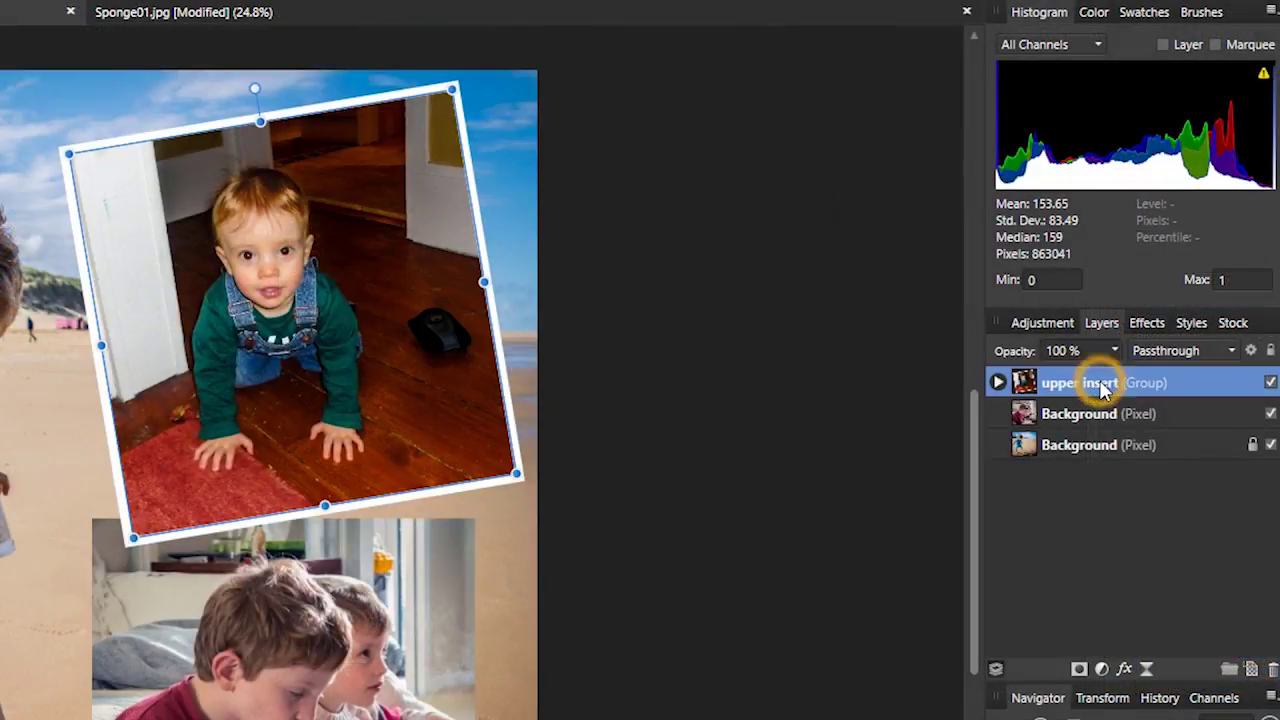
{"action": "left_click", "coordinate": [1150, 330]}
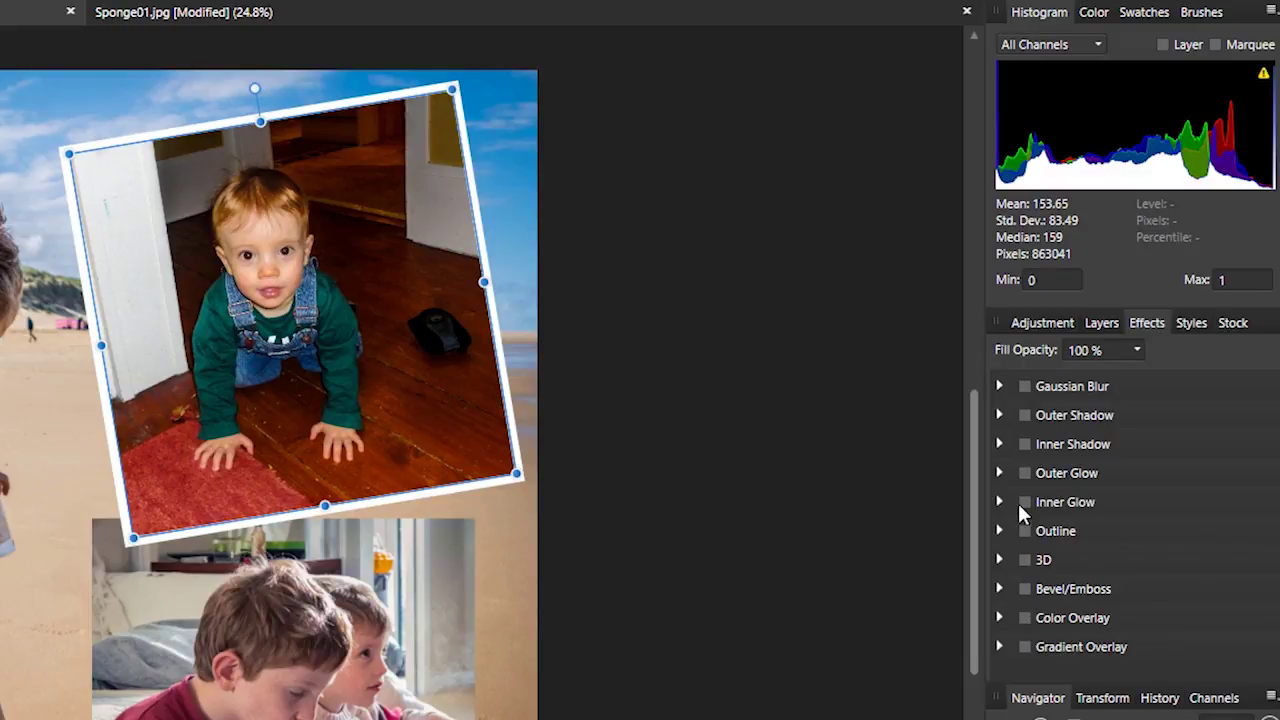
{"action": "left_click", "coordinate": [999, 415]}
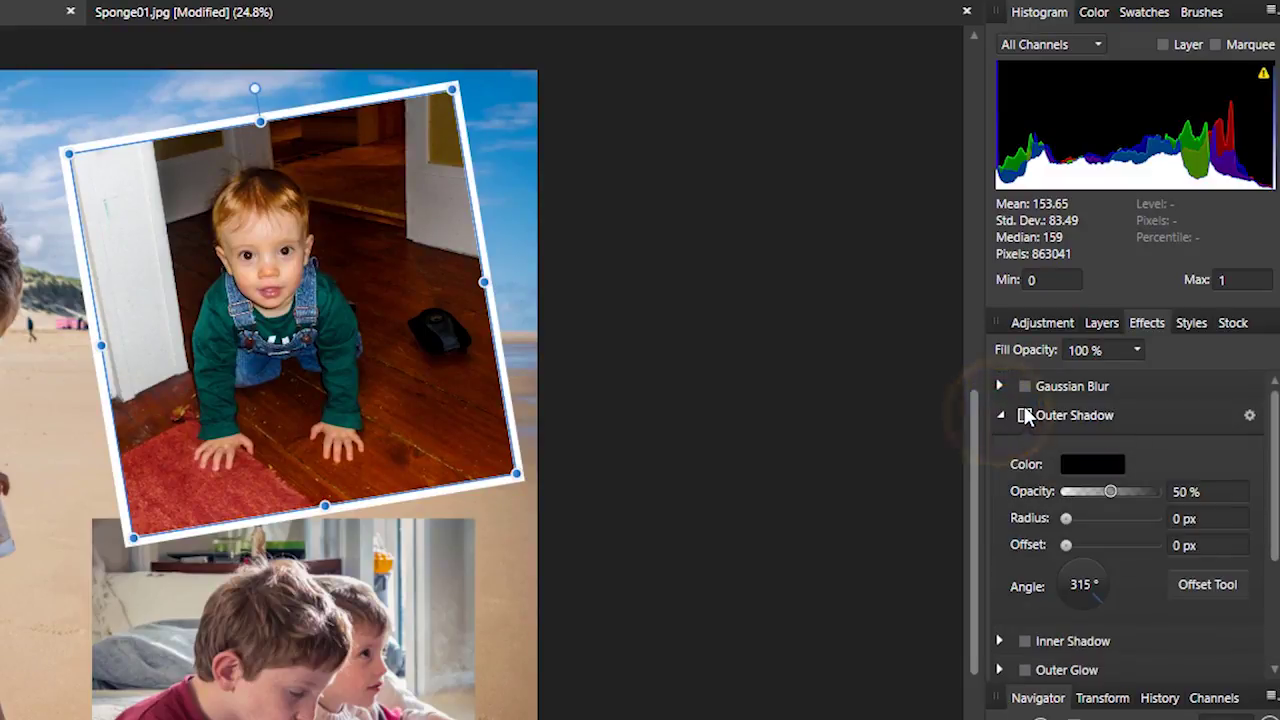
{"action": "left_click", "coordinate": [1025, 415]}
{"action": "left_click_drag", "start_coordinate": [1105, 483], "coordinate": [1138, 519]}
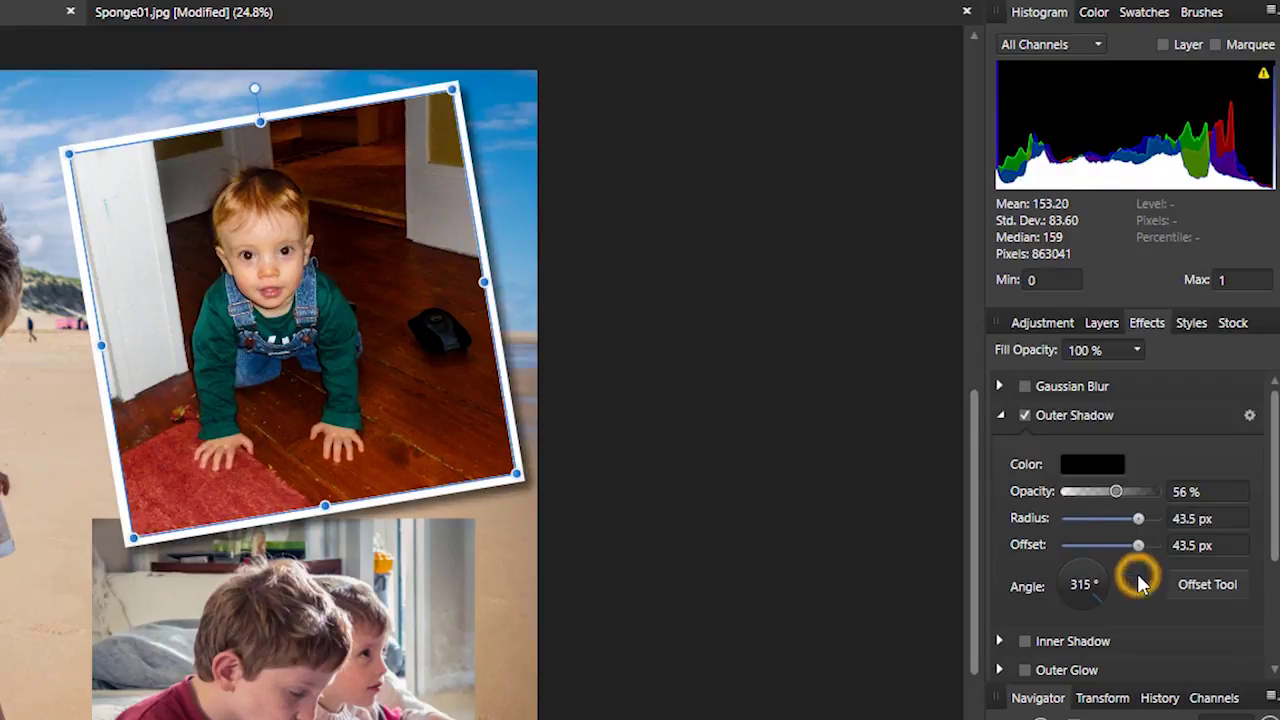
{"action": "left_click", "coordinate": [794, 507]}
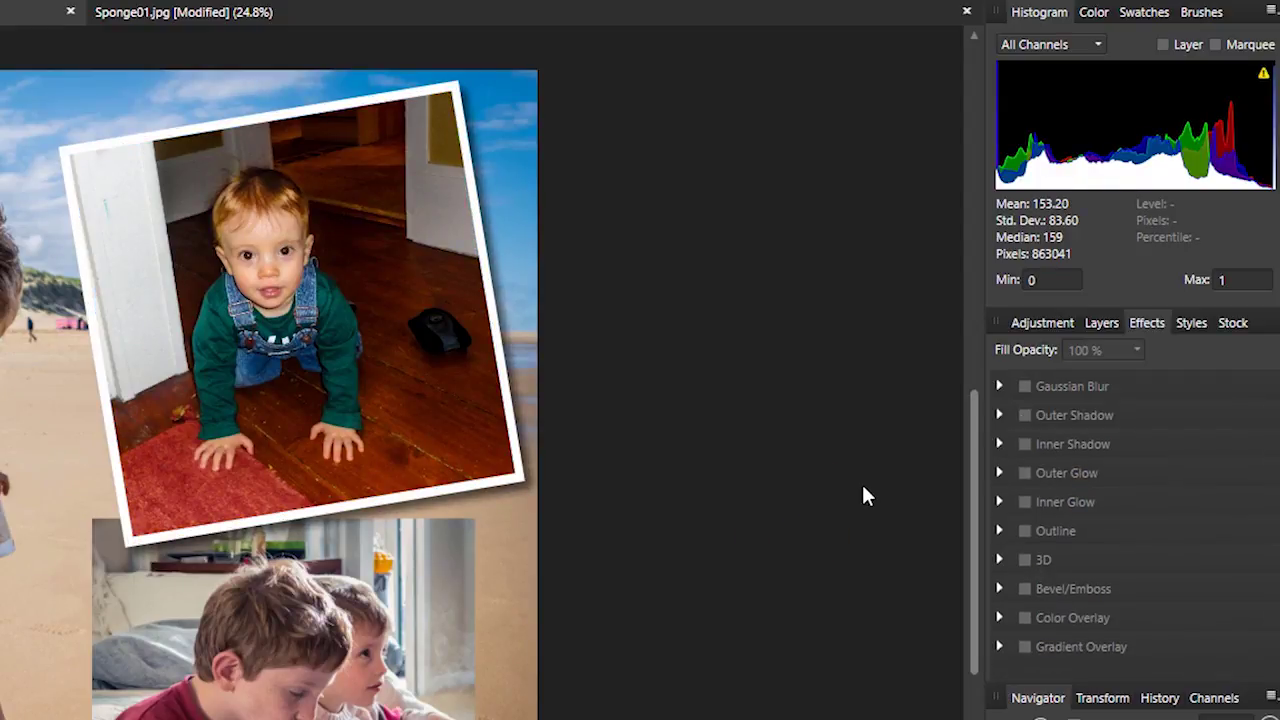